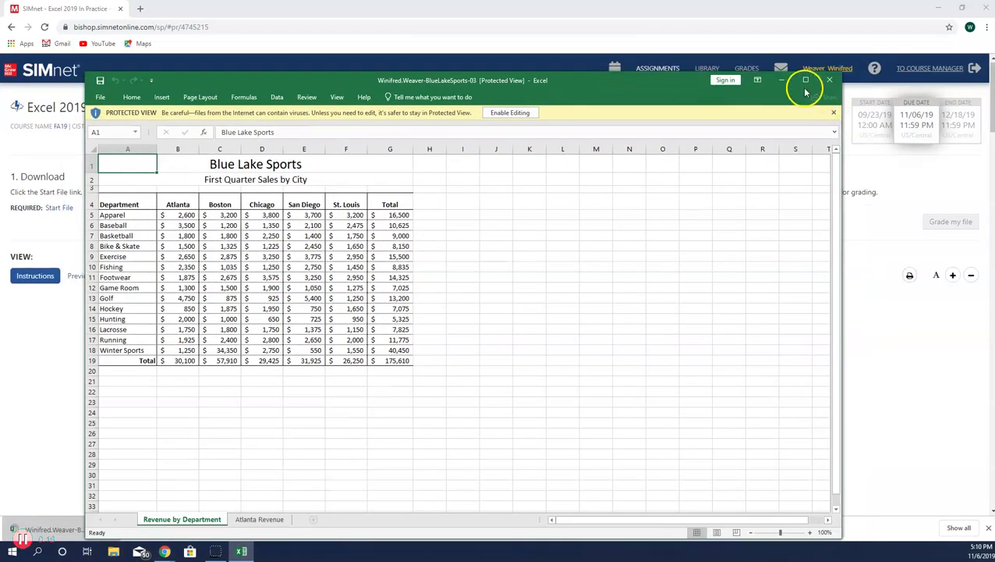
Step: Maximize the Blue Lake Sports workbook window and enable editing of the protected file
click(806, 83)
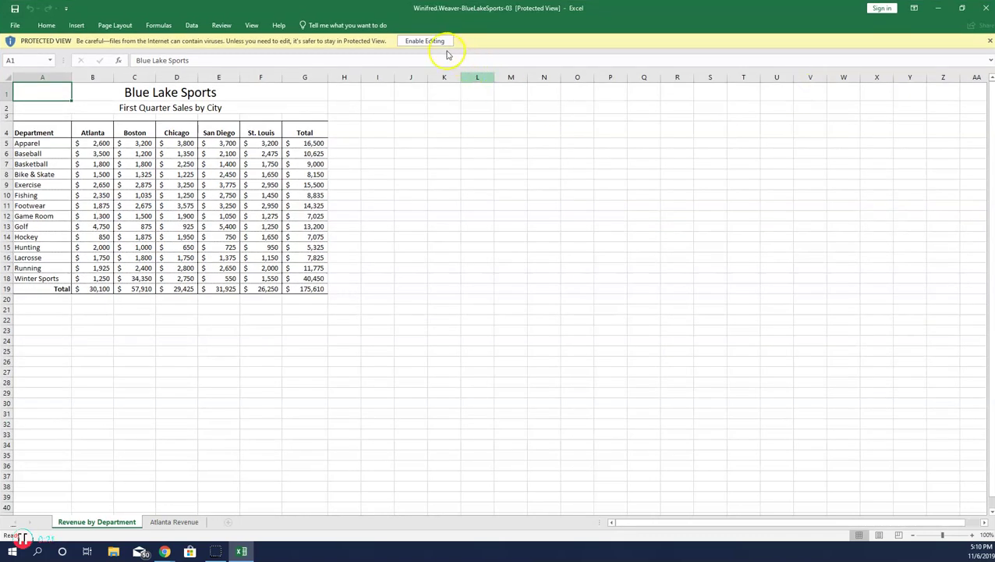
click(442, 41)
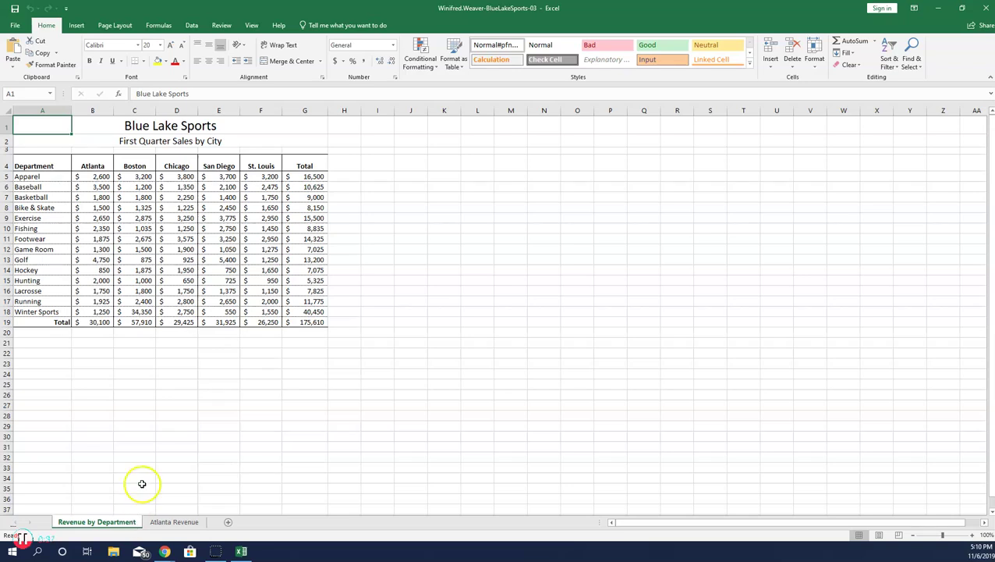
Step: Insert a recommended pie chart from the header cells A4:F4 and the Golf row cells A13:F13
click(38, 164)
drag(38, 165, 269, 165)
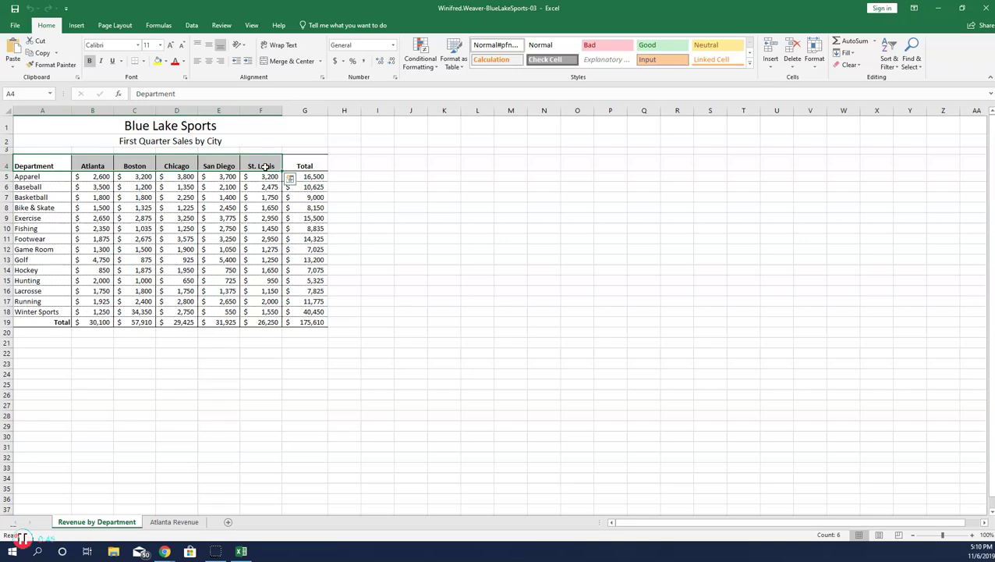
click(31, 261)
drag(31, 261, 250, 261)
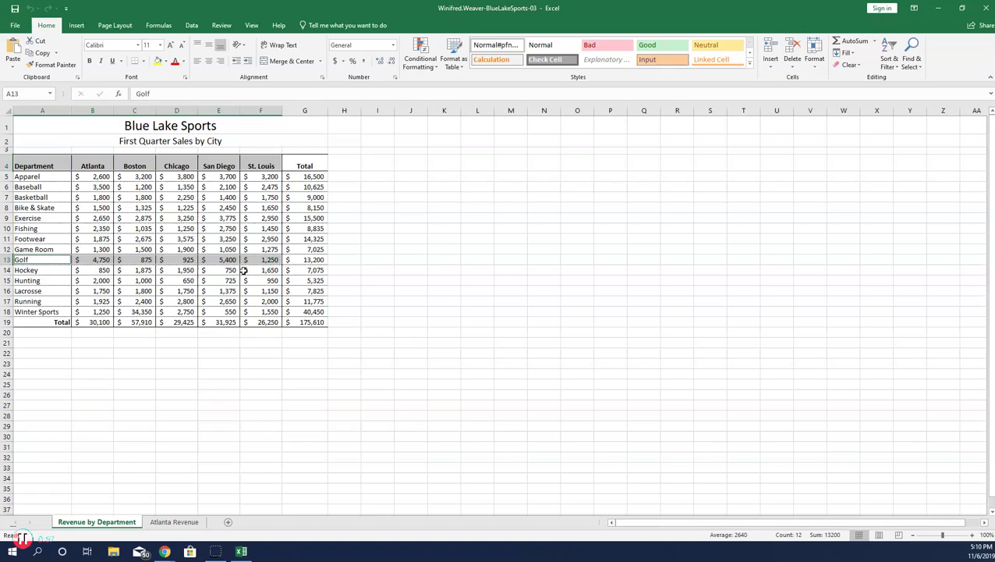
click(76, 26)
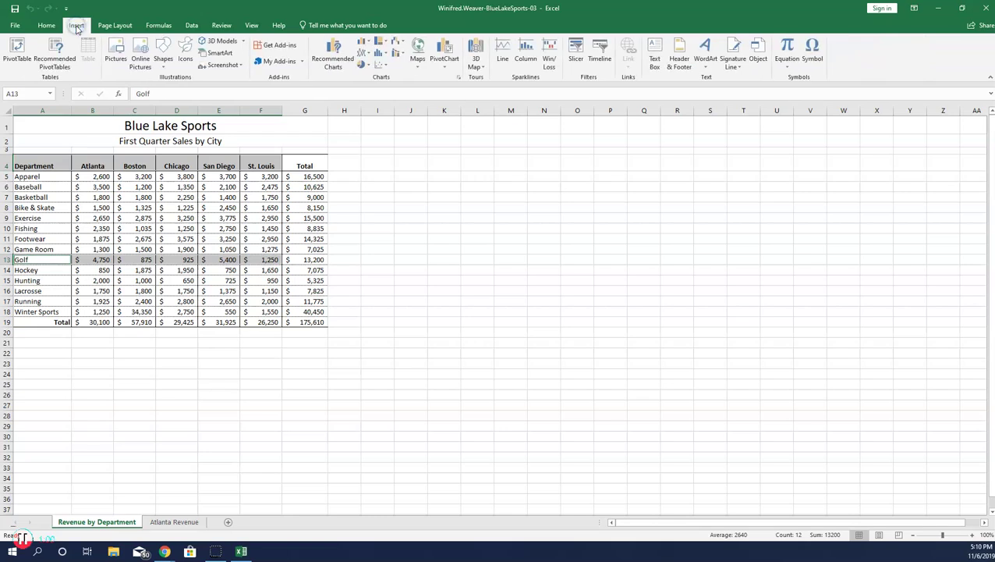
click(334, 67)
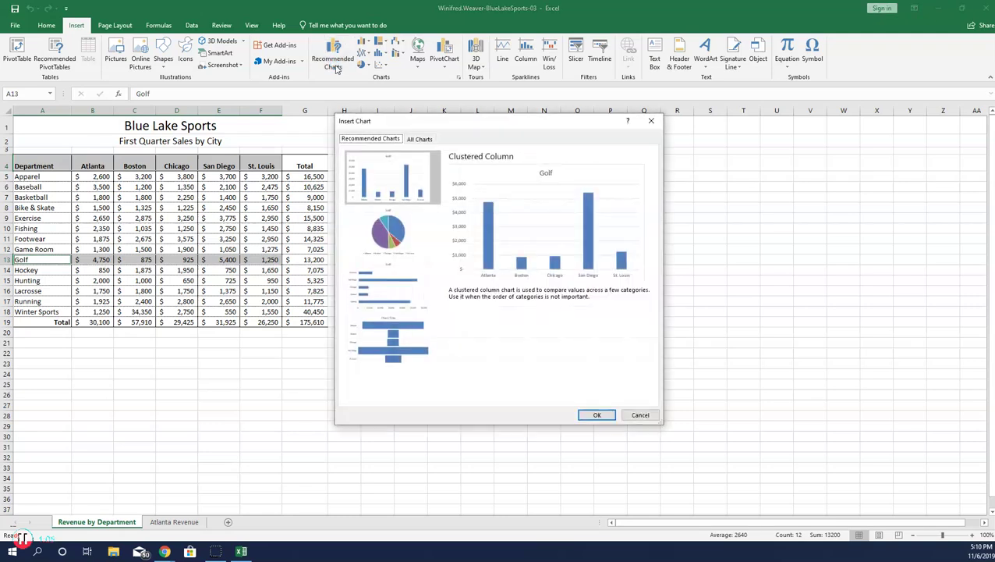
click(391, 227)
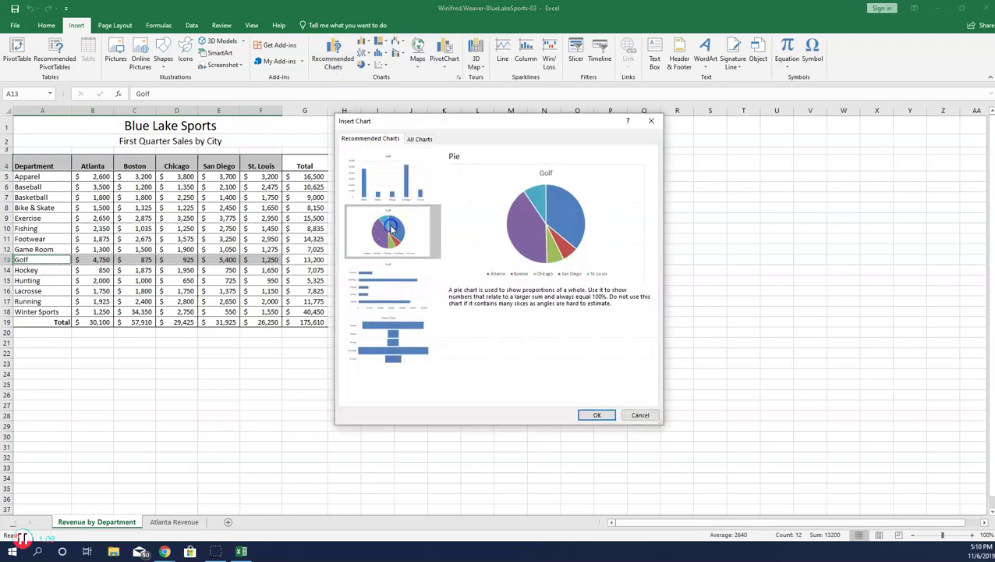
click(595, 416)
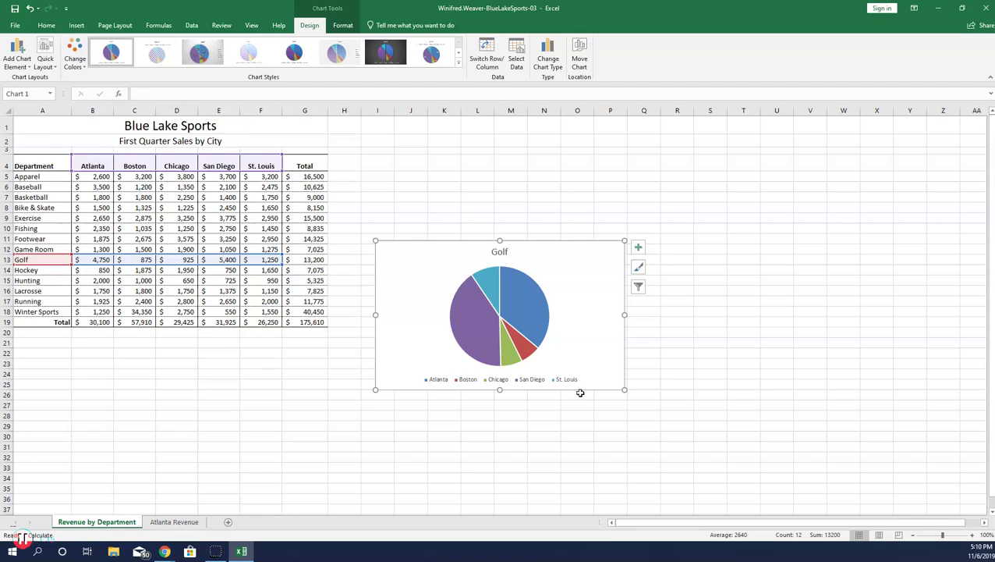
Step: Apply the last chart style in the style gallery to the Golf pie chart
click(526, 291)
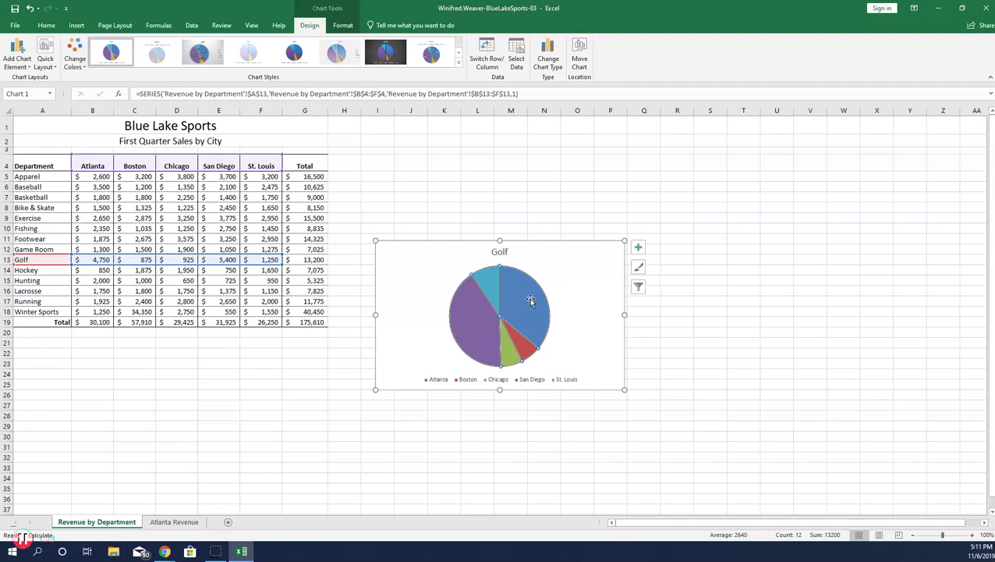
click(312, 28)
click(458, 62)
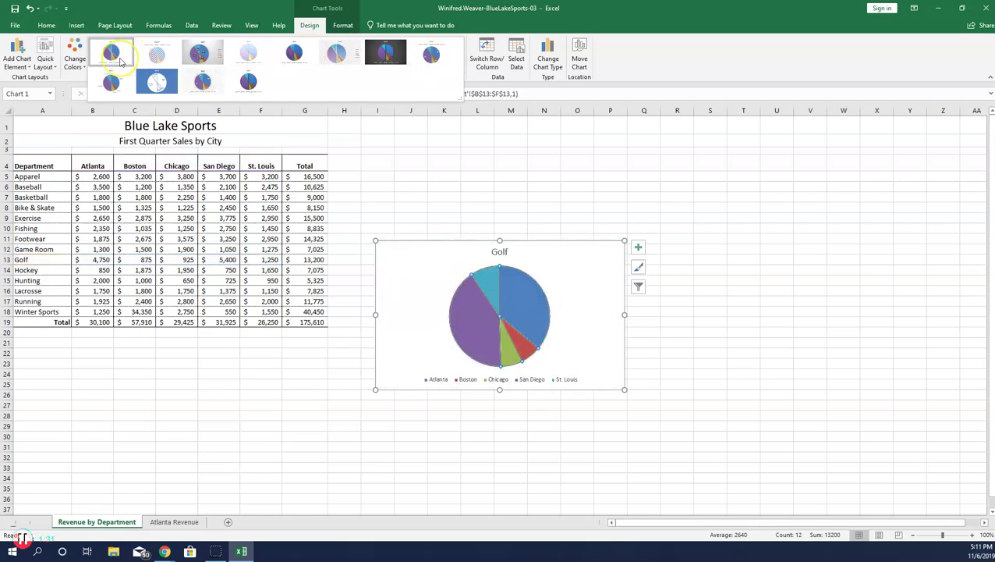
click(121, 83)
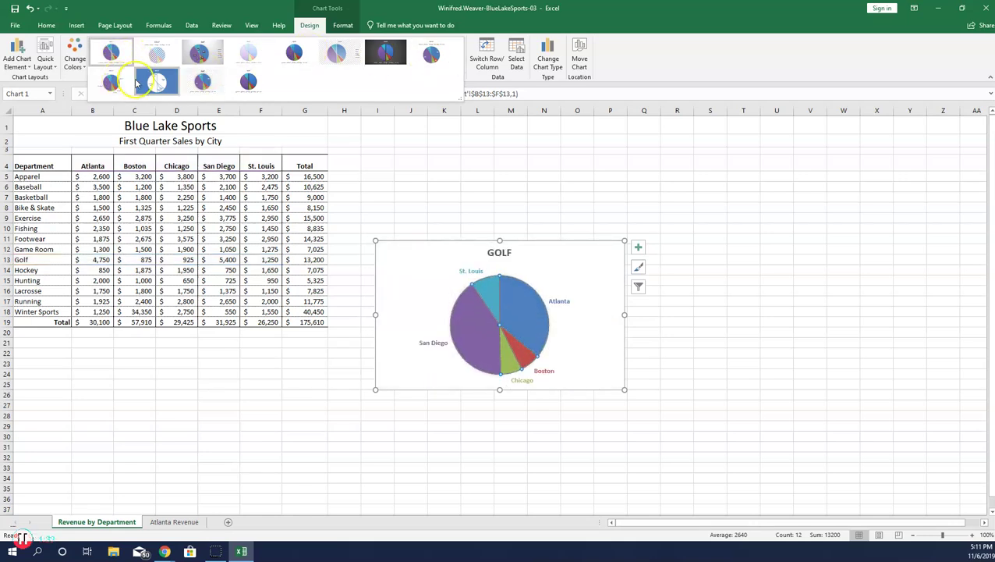
click(250, 81)
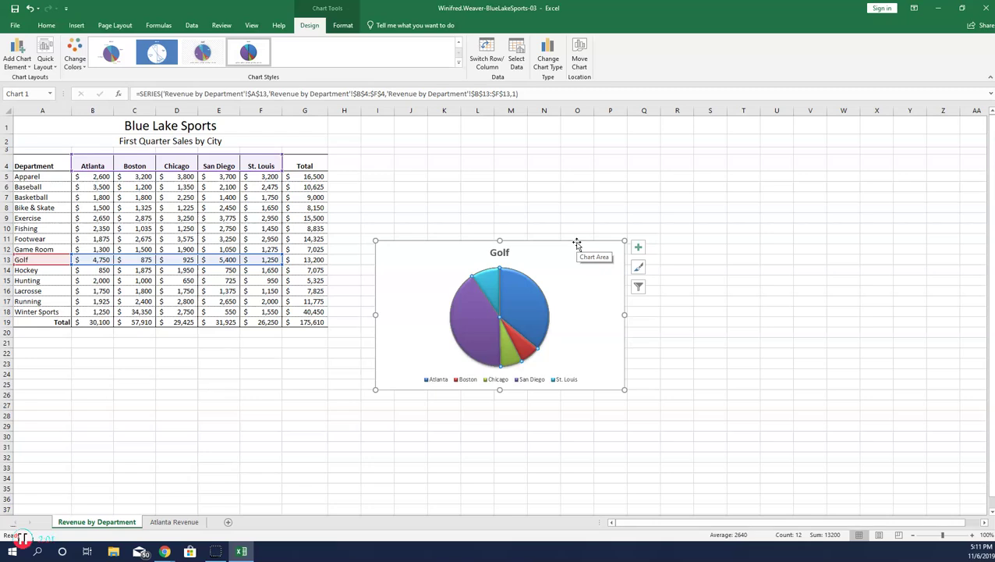
Step: Move the Golf chart below the data to start at cell A21 and enlarge it to reach cell G36
click(381, 247)
mouse_move(382, 247)
mouse_down()
mouse_move(379, 337)
mouse_move(358, 412)
mouse_move(183, 395)
mouse_move(60, 367)
mouse_move(21, 343)
mouse_up()
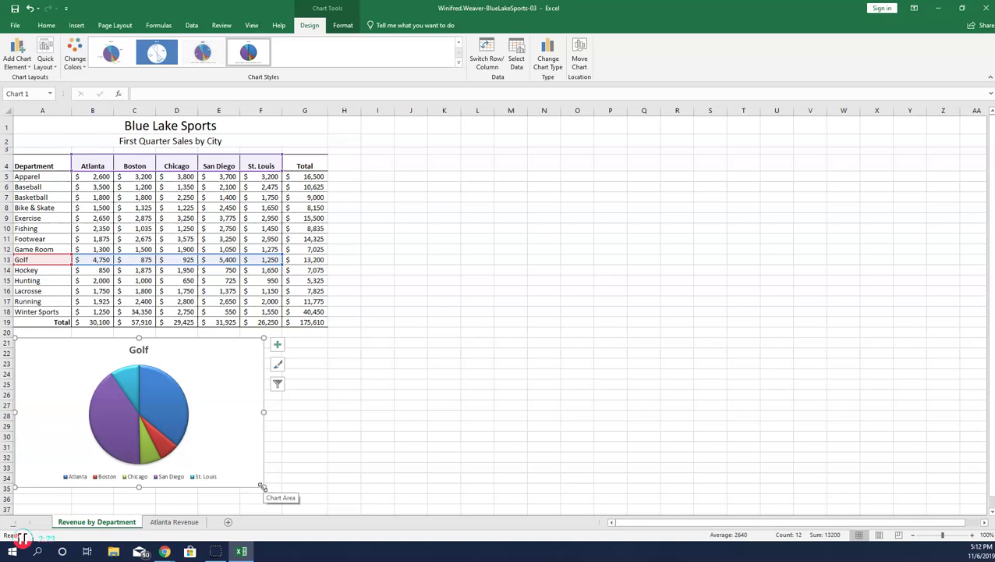
drag(262, 487, 327, 503)
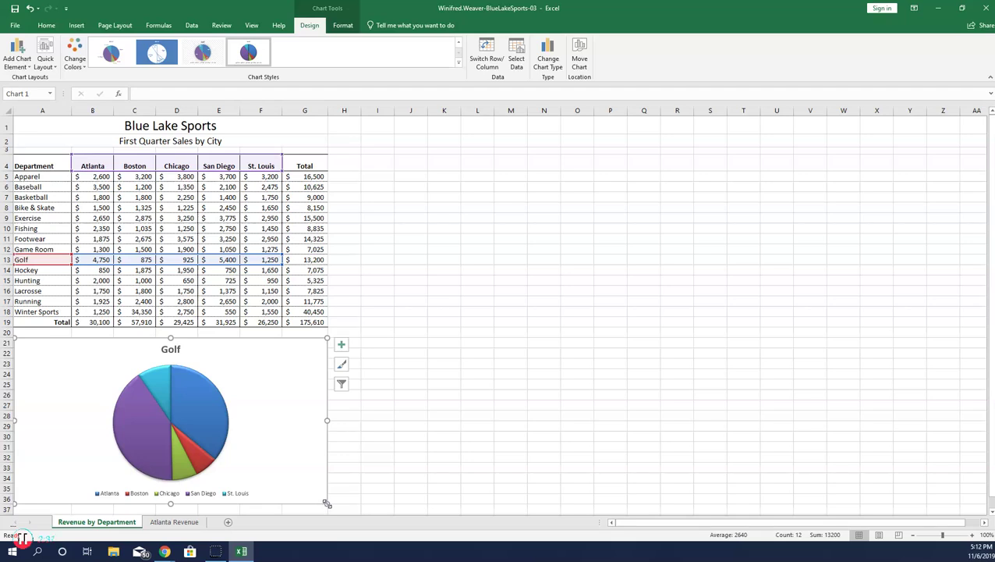
Step: Change the Golf chart's type to 3-D Pie
click(194, 396)
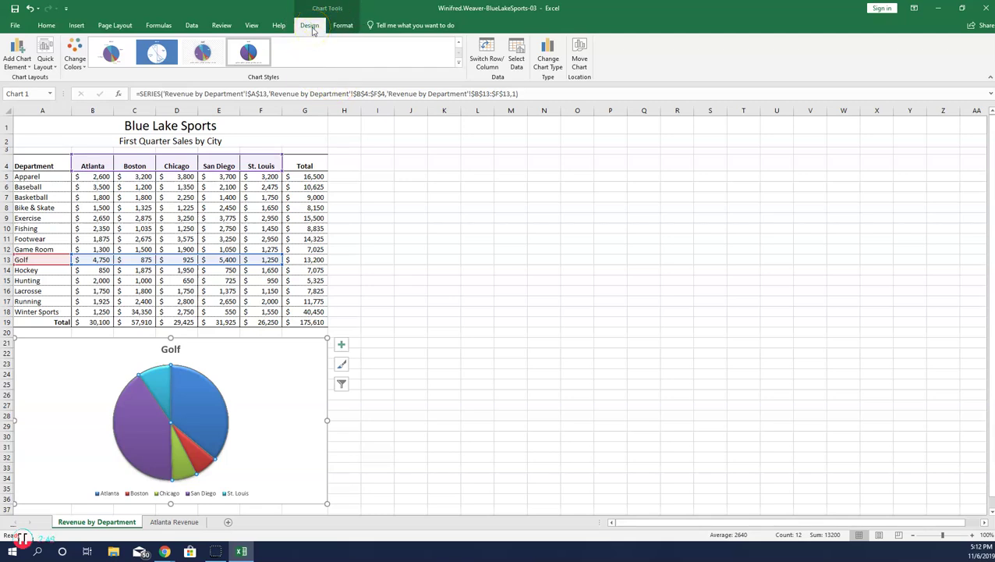
click(549, 61)
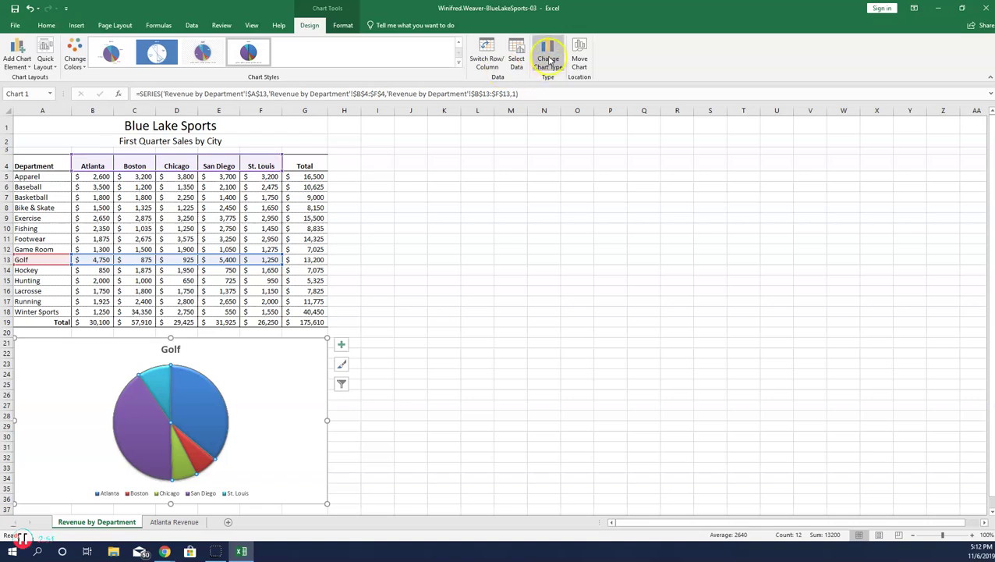
click(550, 59)
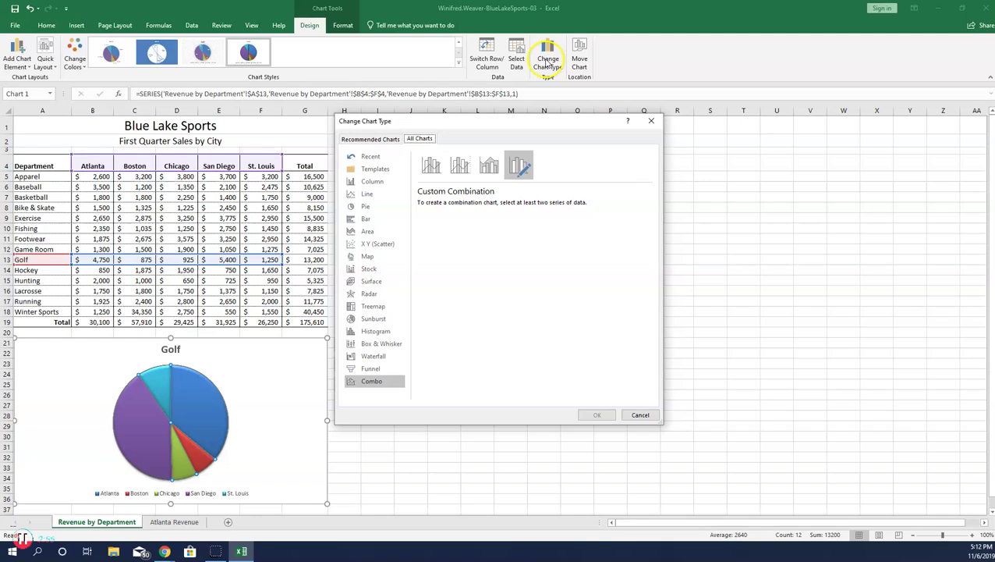
click(428, 139)
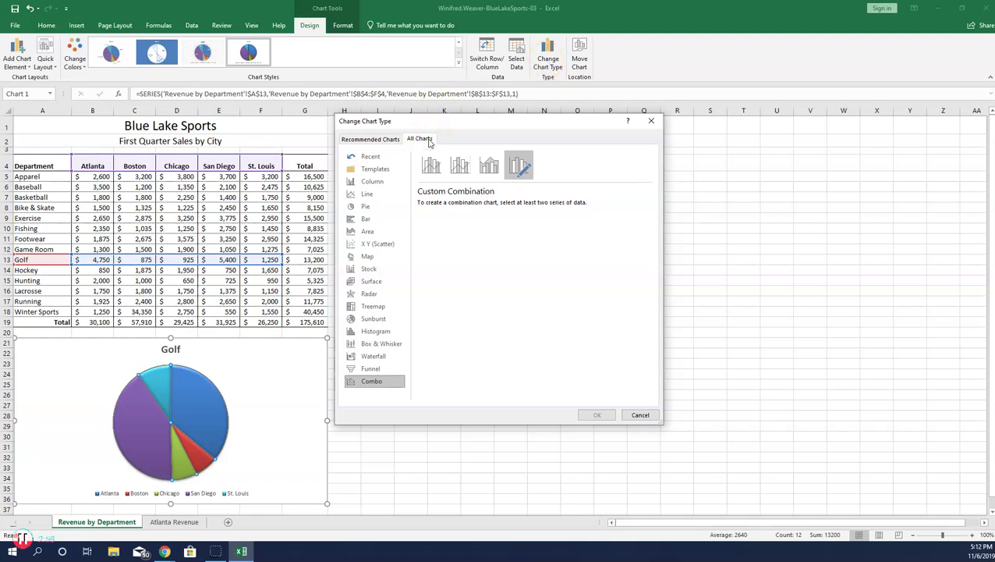
click(364, 206)
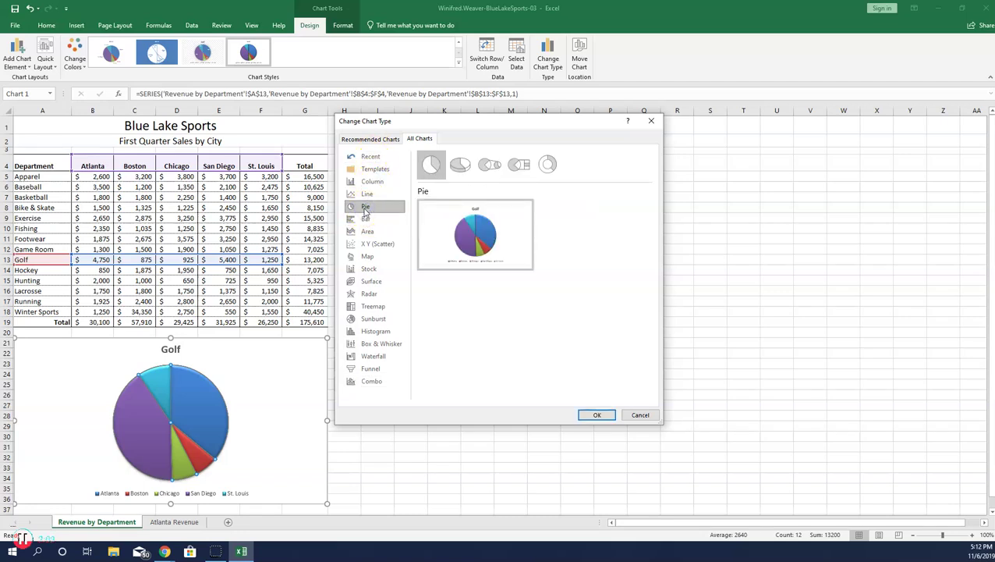
click(459, 167)
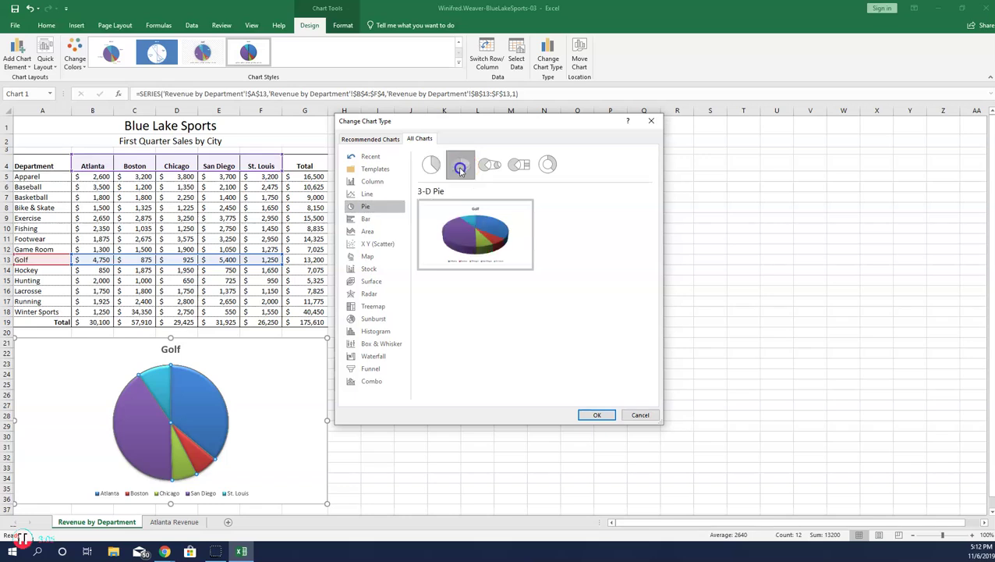
click(615, 420)
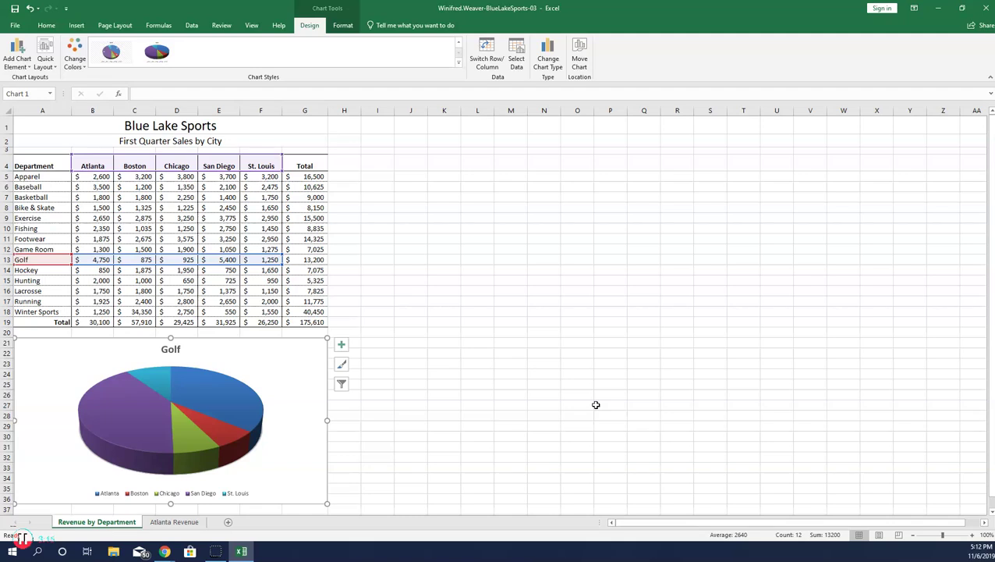
Step: Set the point explosion of only the Atlanta slice to 10% and close the formatting options
click(201, 397)
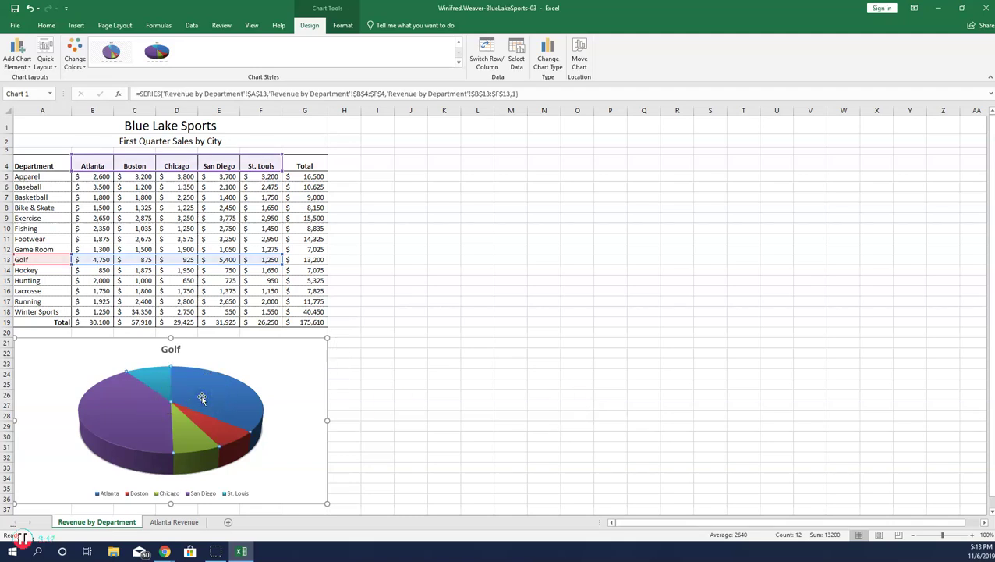
double_click(202, 397)
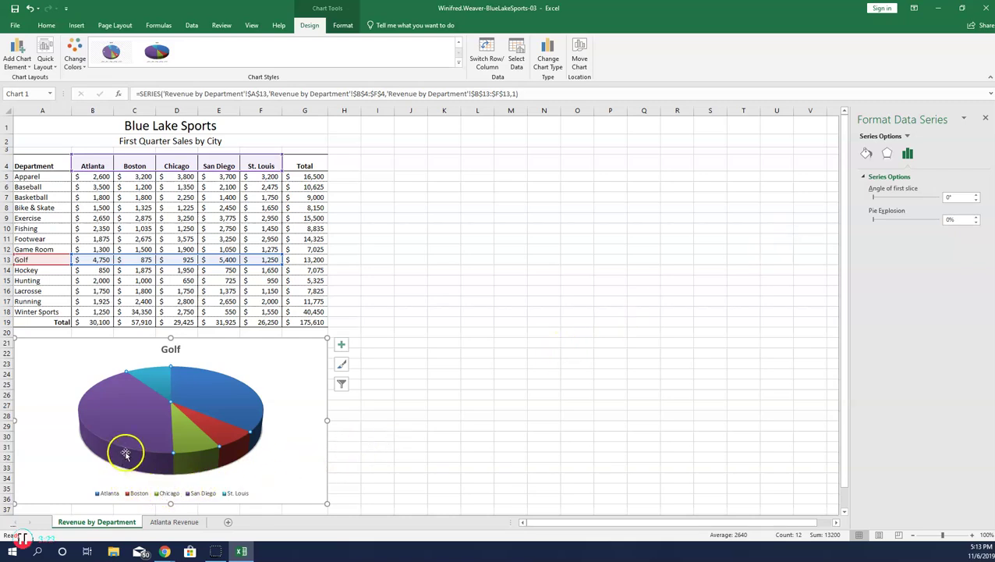
click(161, 380)
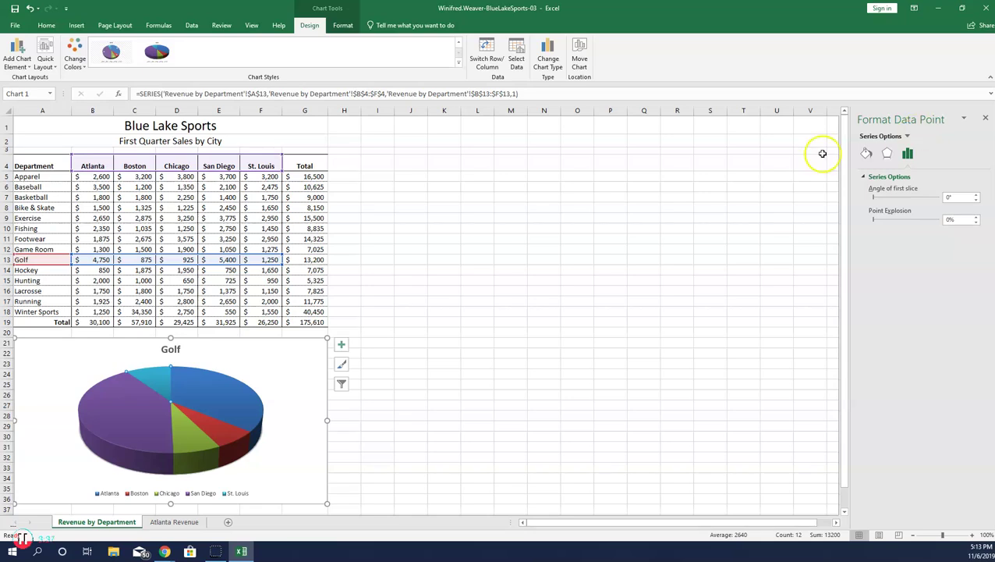
mouse_move(157, 374)
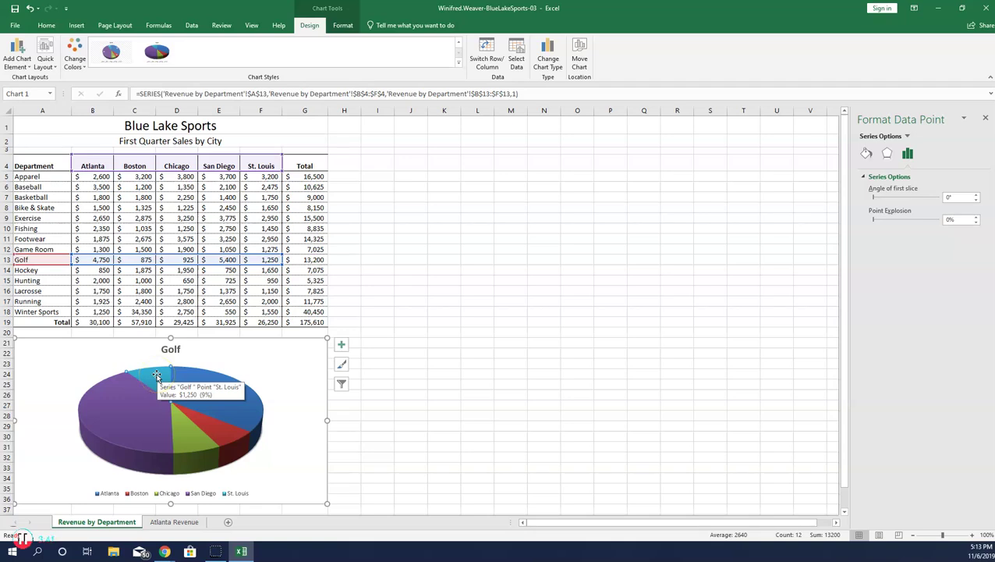
click(134, 407)
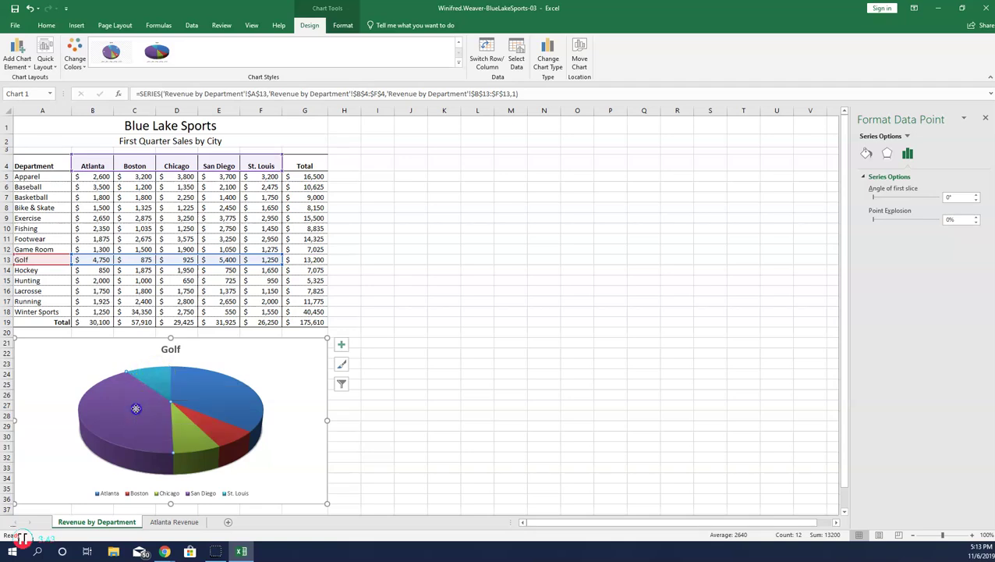
click(105, 391)
click(233, 395)
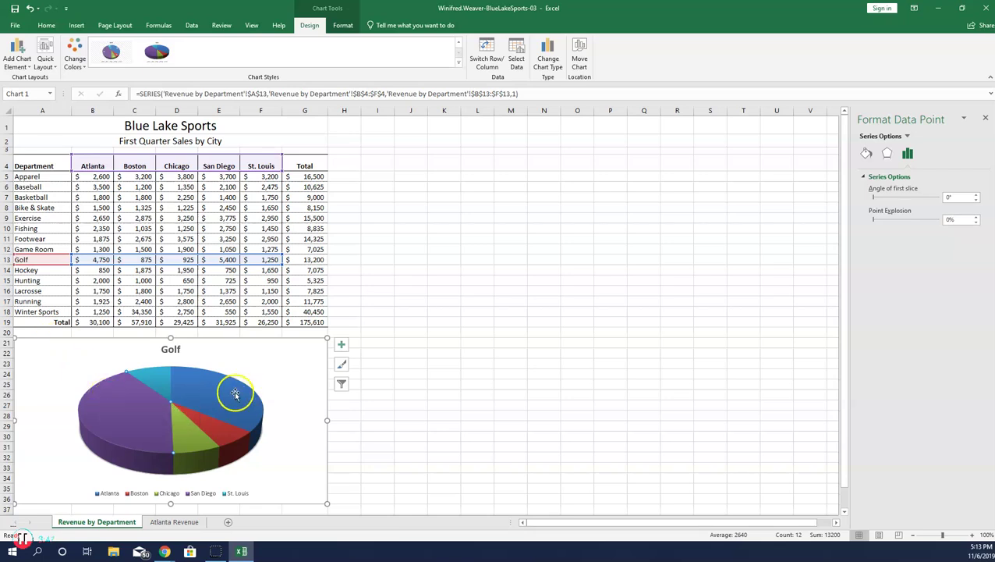
click(202, 382)
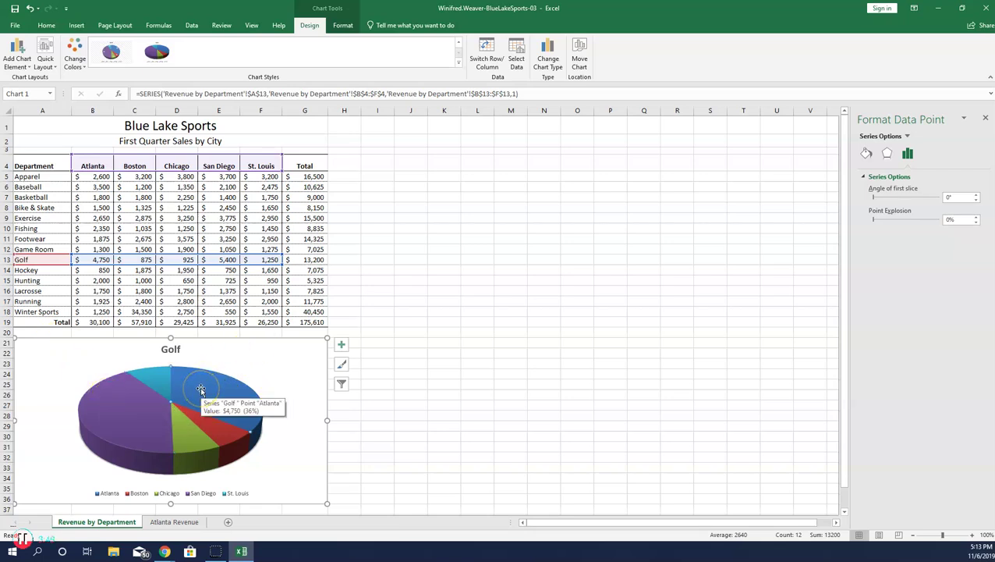
click(196, 383)
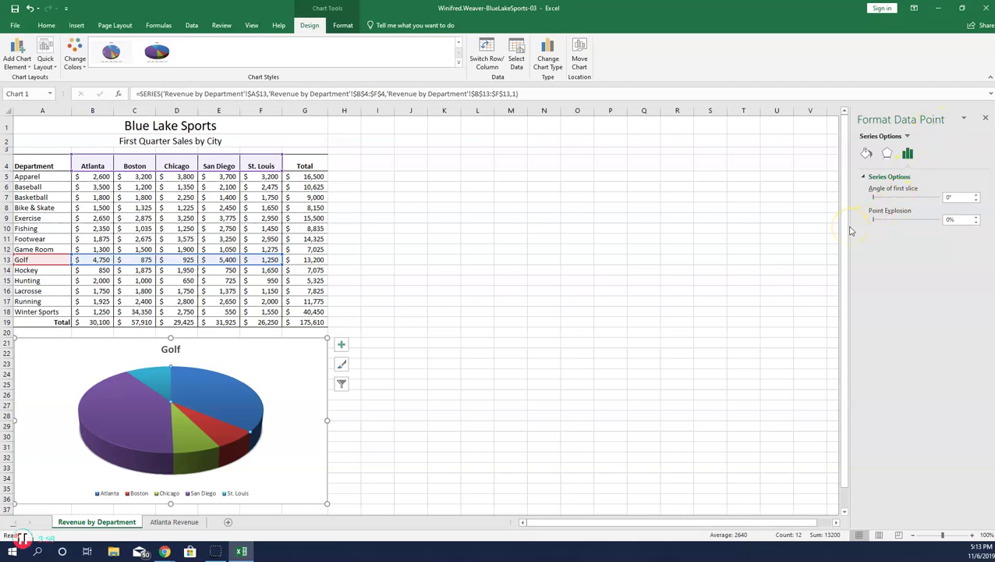
click(908, 137)
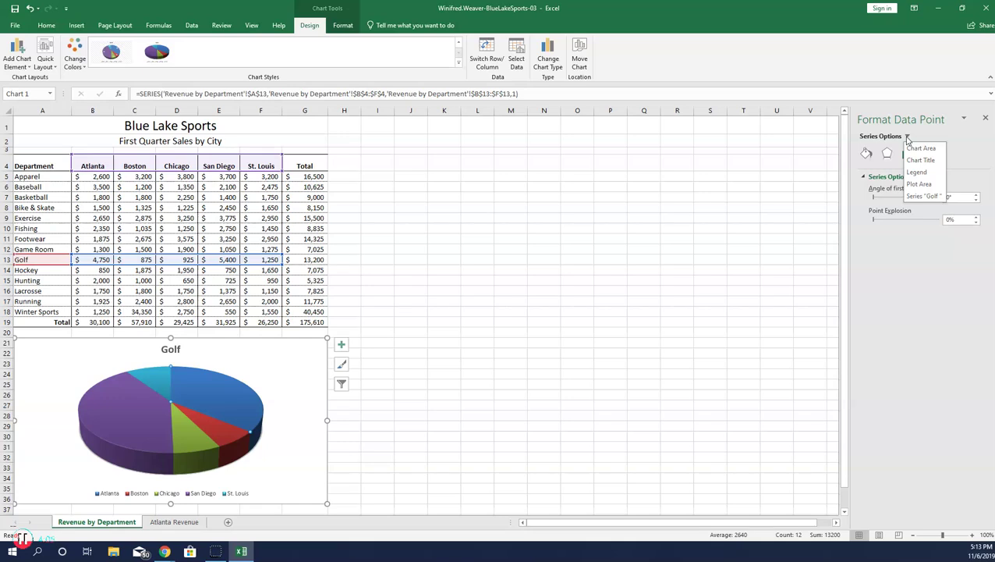
click(890, 229)
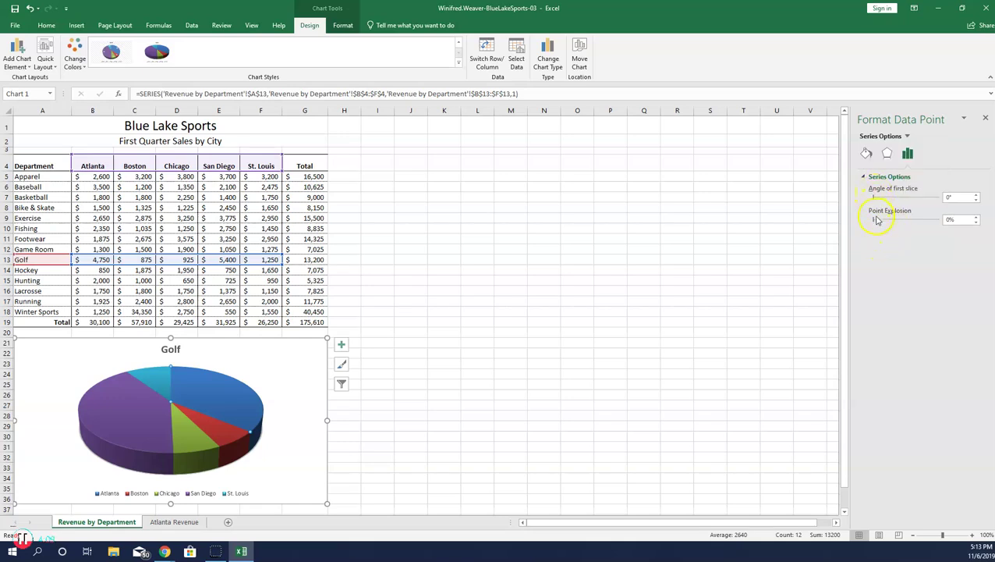
click(976, 218)
click(976, 218)
click(976, 217)
click(975, 217)
click(976, 217)
click(976, 218)
click(976, 218)
click(975, 217)
click(976, 218)
click(976, 218)
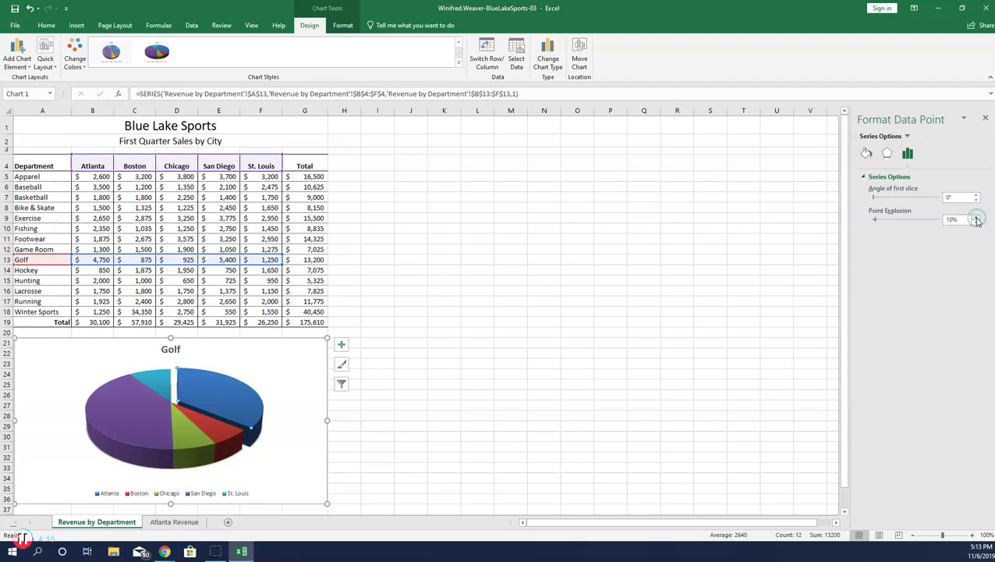
click(986, 118)
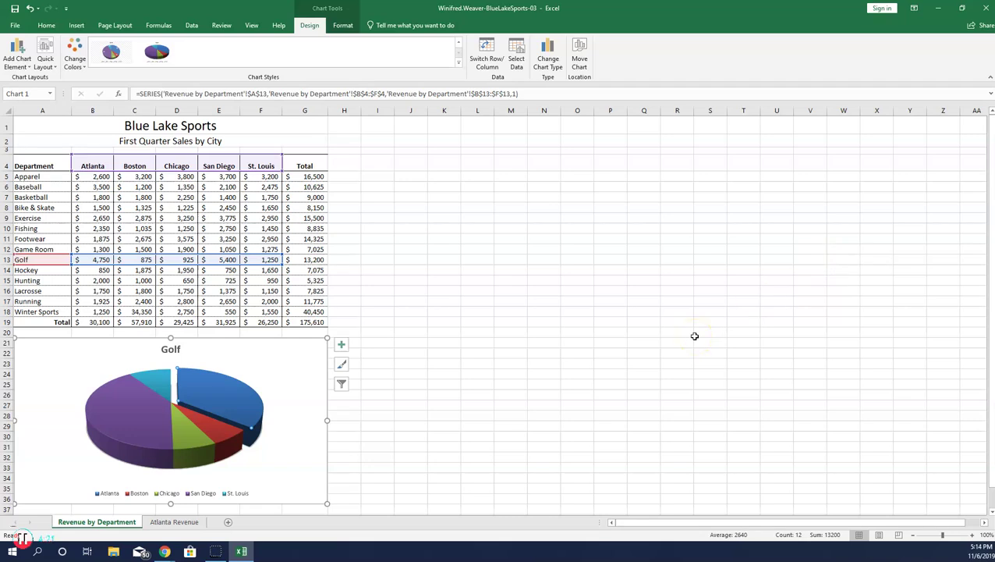
Step: Add data labels to the slices of the Golf pie chart
click(297, 357)
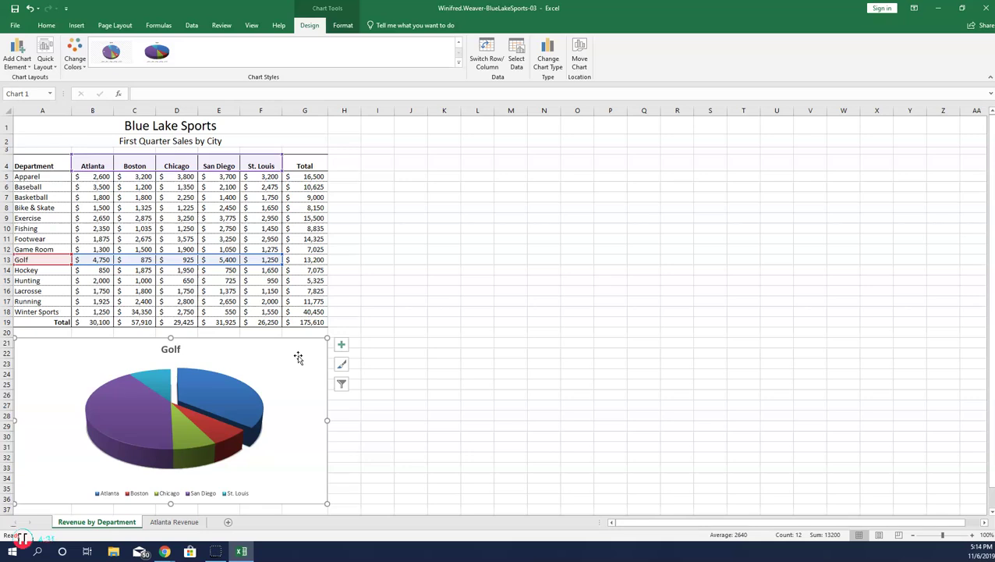
click(341, 346)
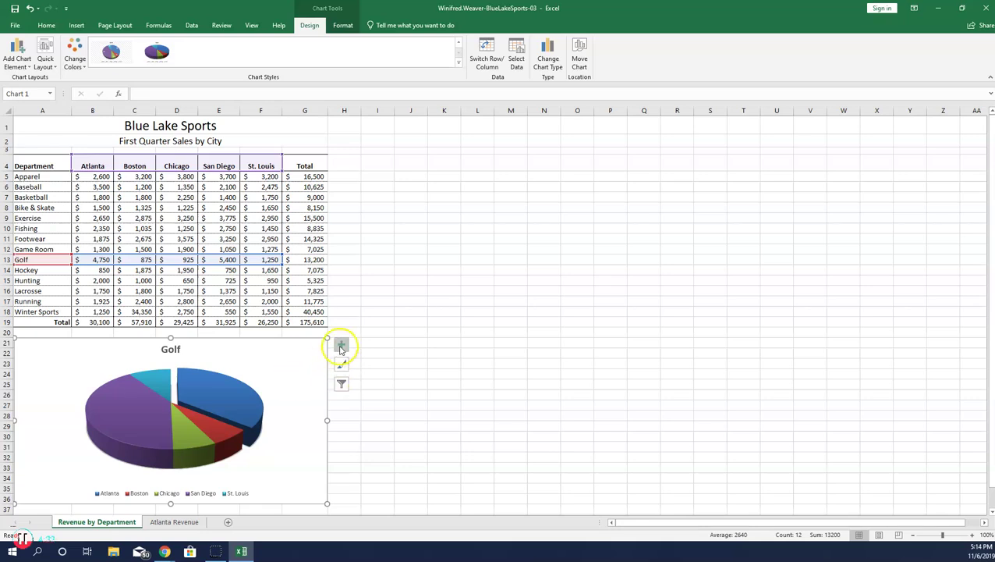
click(341, 347)
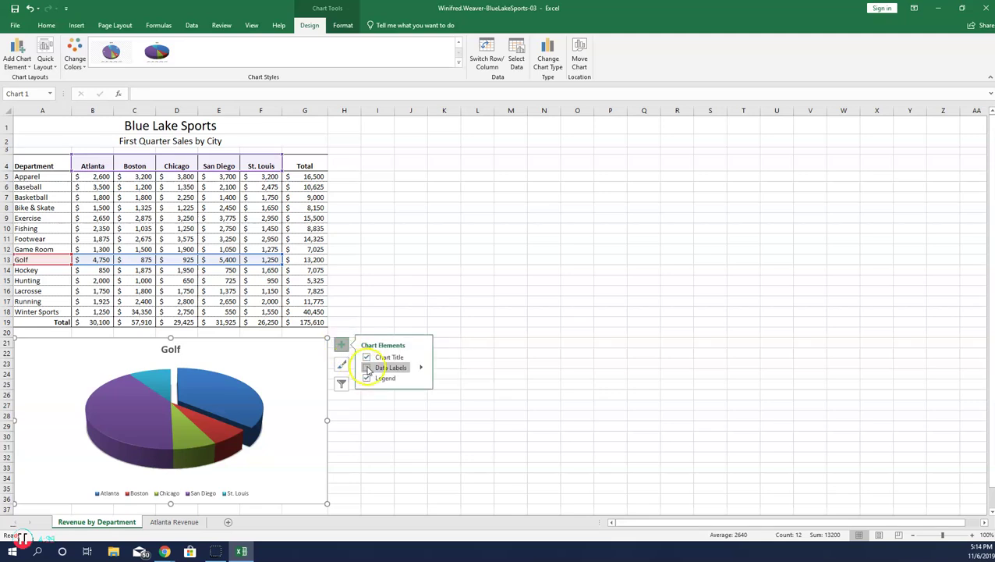
click(366, 367)
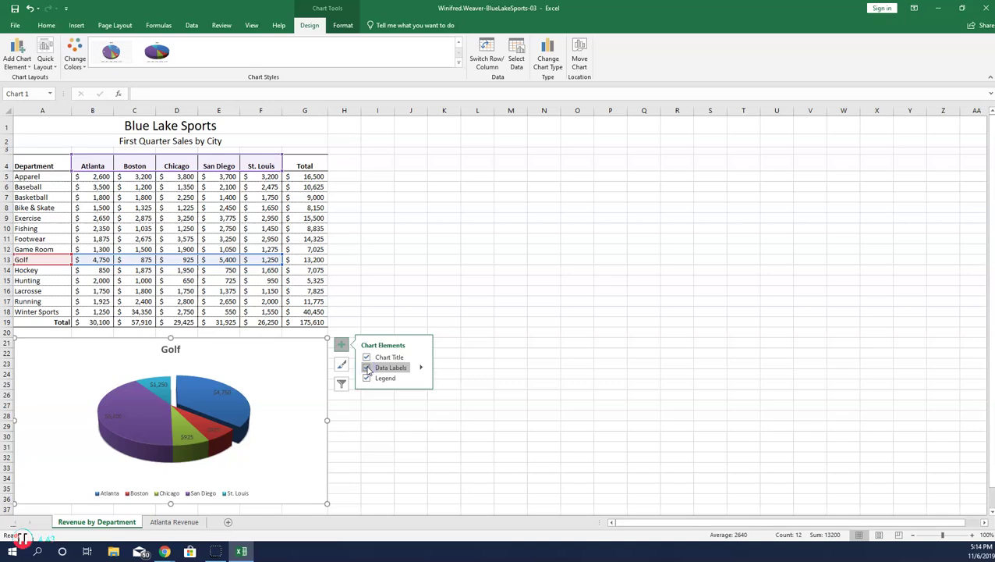
Step: Set the Golf chart's data labels to show the percentage instead of the value
click(420, 367)
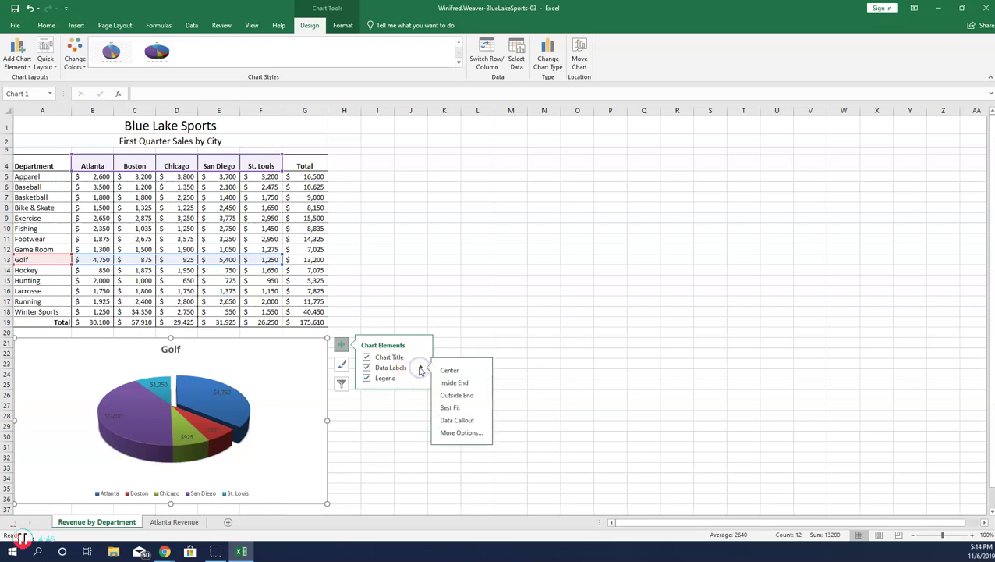
click(456, 433)
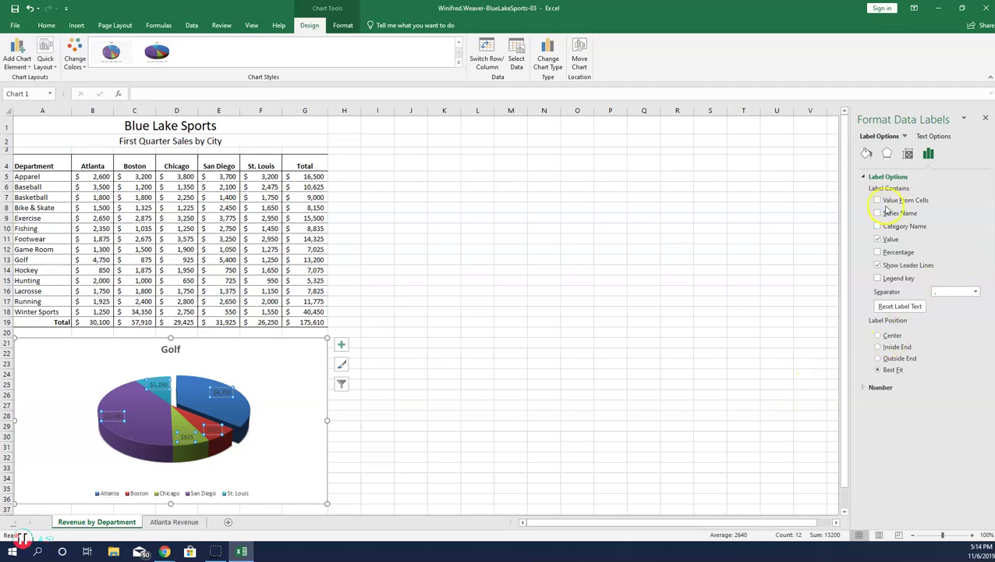
click(890, 177)
click(889, 178)
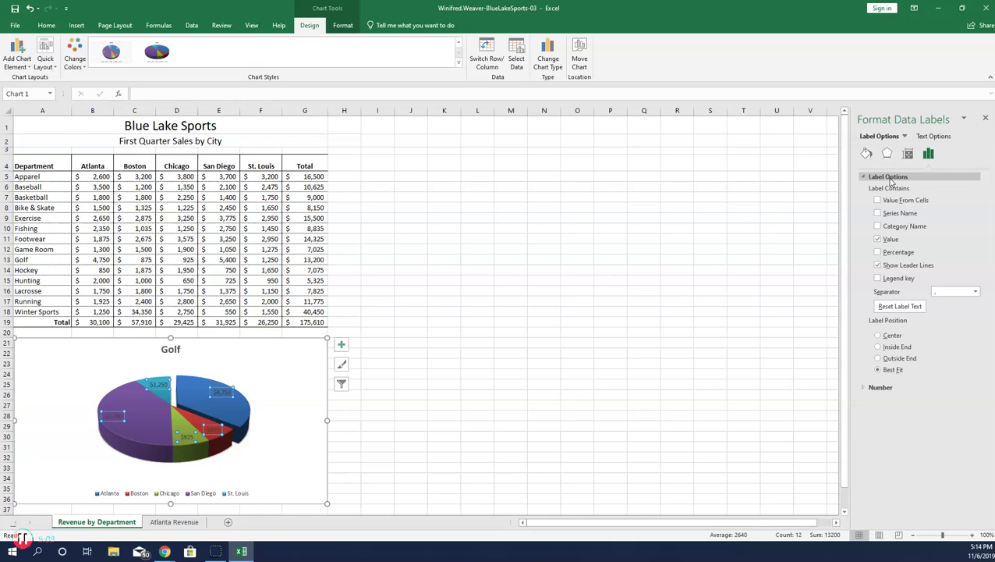
click(878, 252)
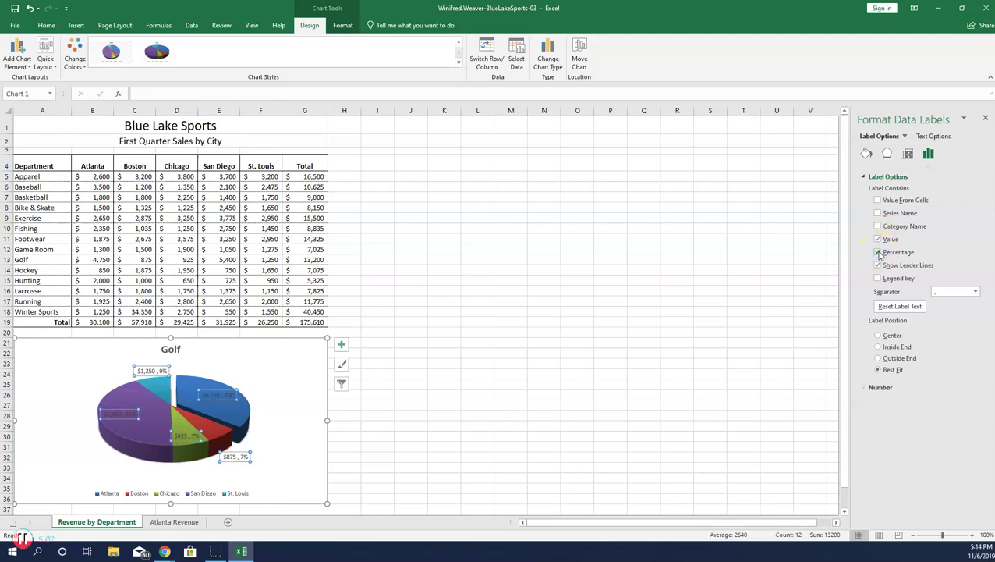
click(878, 238)
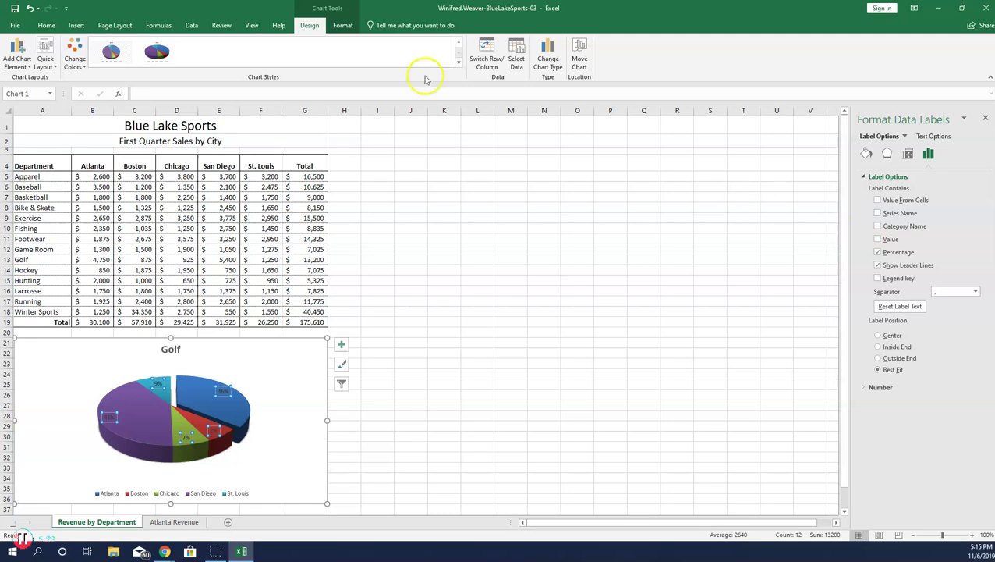
Step: Make the Golf chart's percentage labels bold with a font size of 12
click(46, 26)
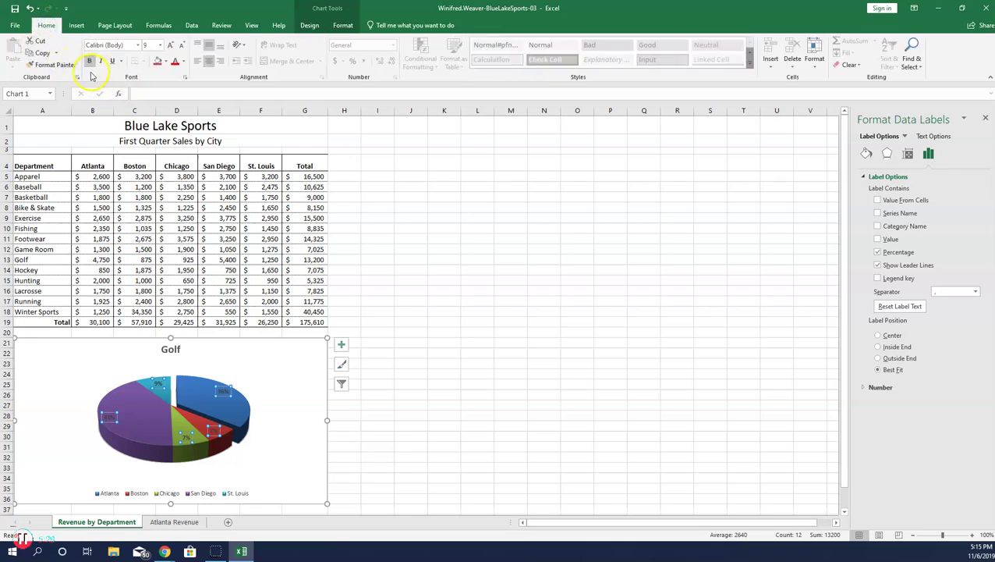
click(160, 45)
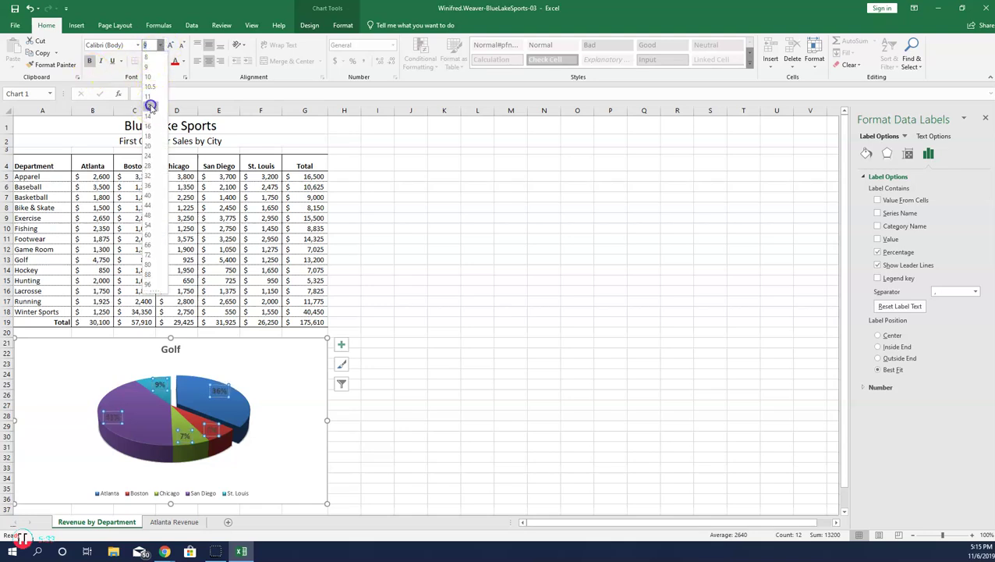
click(152, 106)
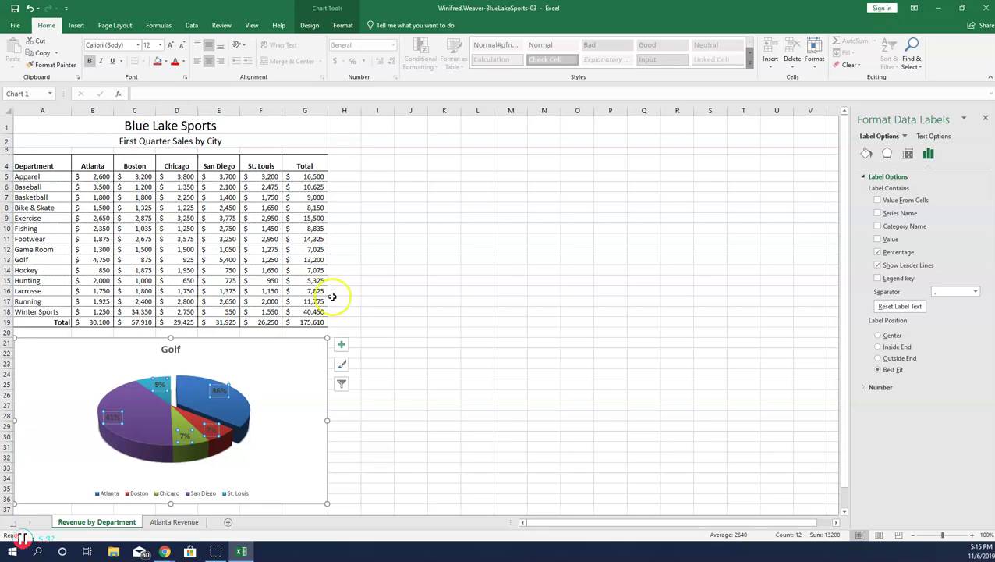
Step: Give the Golf chart area a 1 pt outline in Purple, Accent 4, Darker 50%, and deselect the chart
click(295, 340)
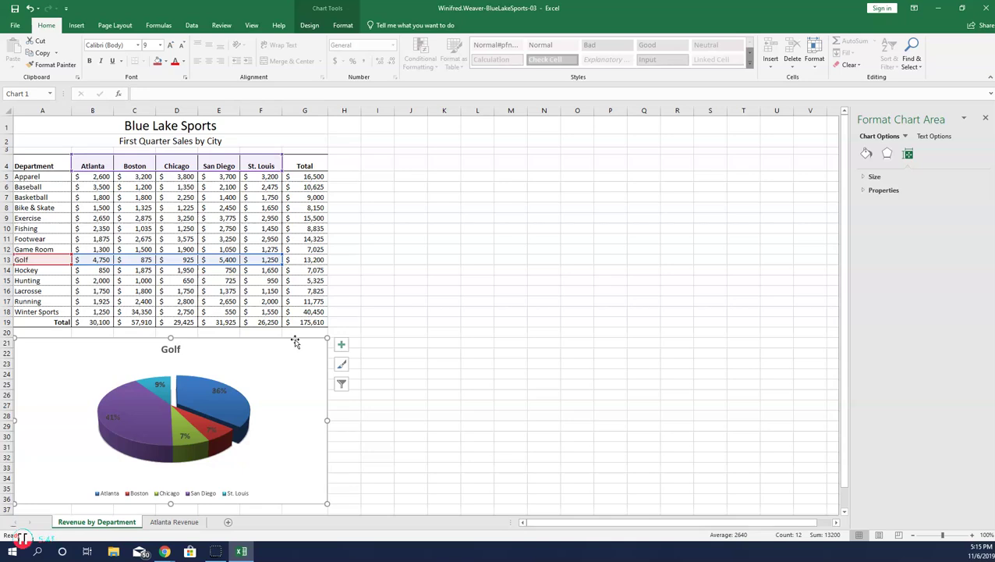
click(344, 26)
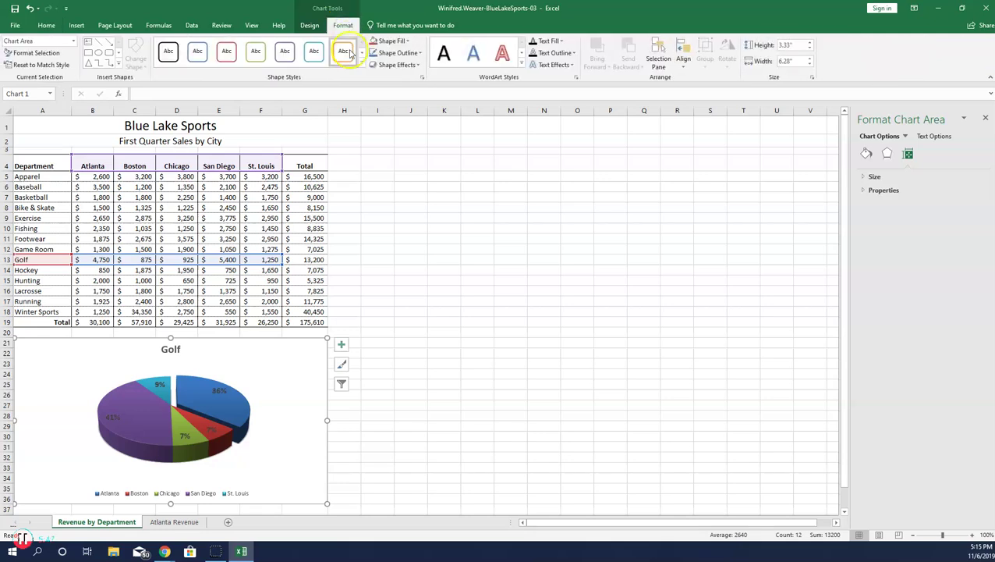
click(421, 54)
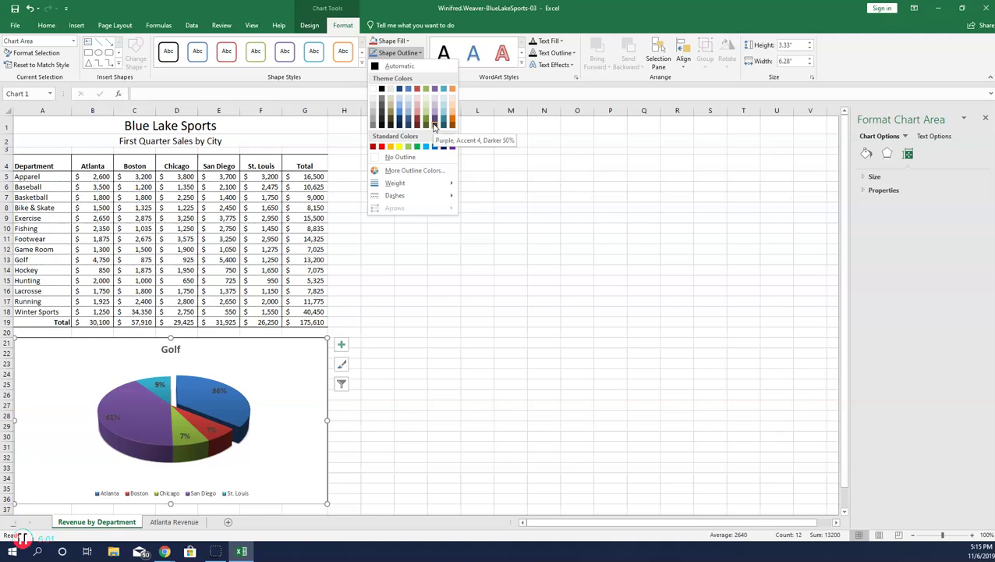
click(435, 126)
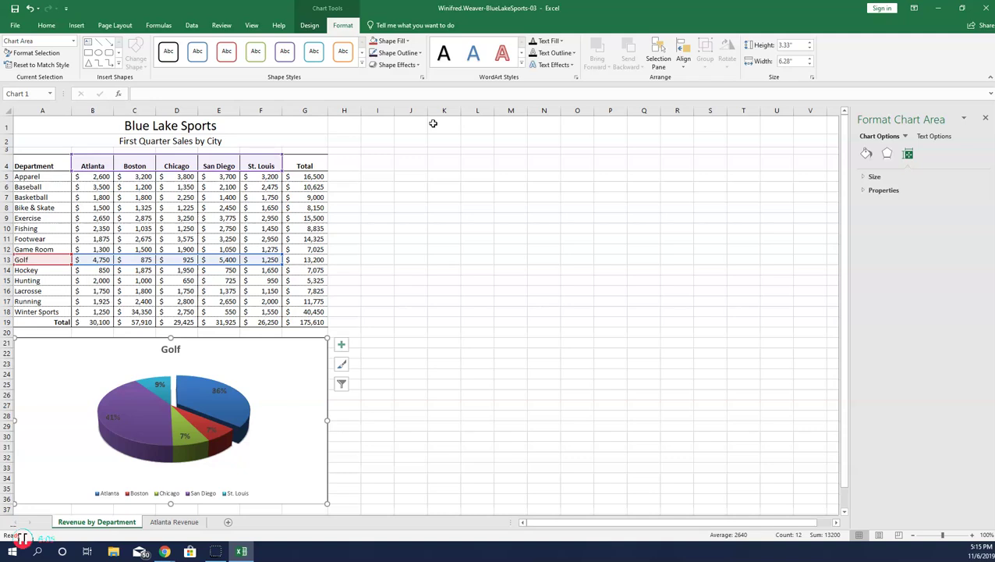
click(420, 53)
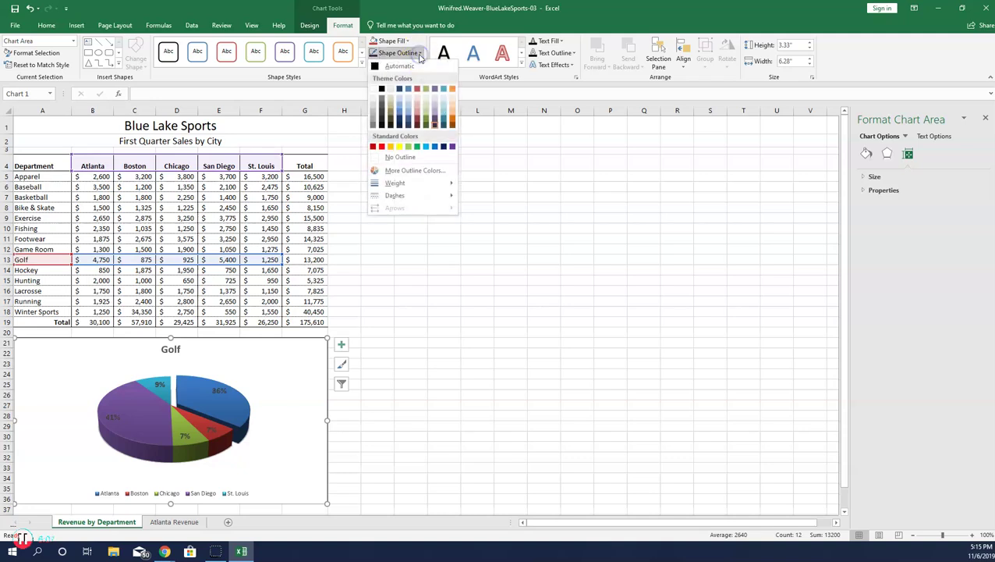
click(421, 186)
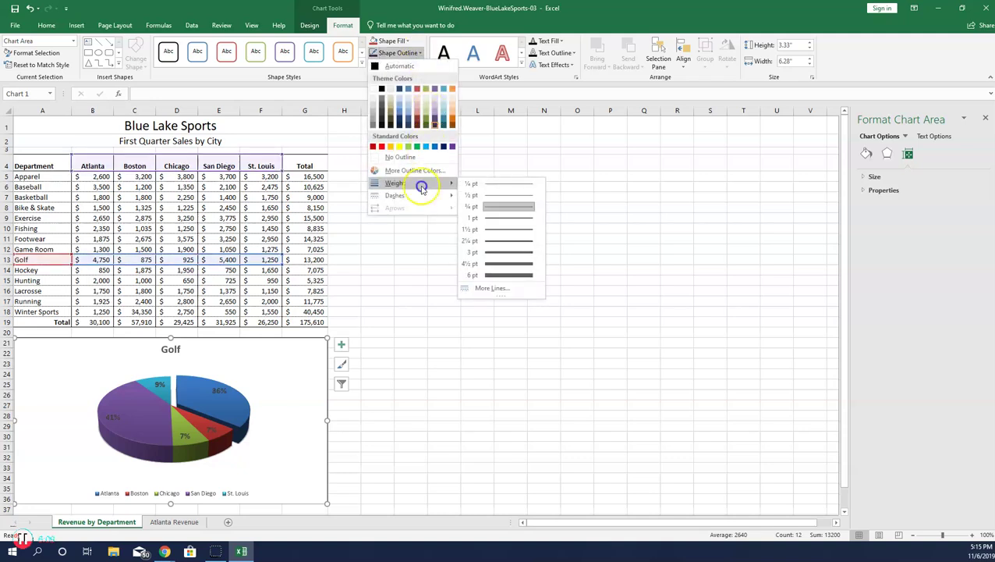
click(499, 221)
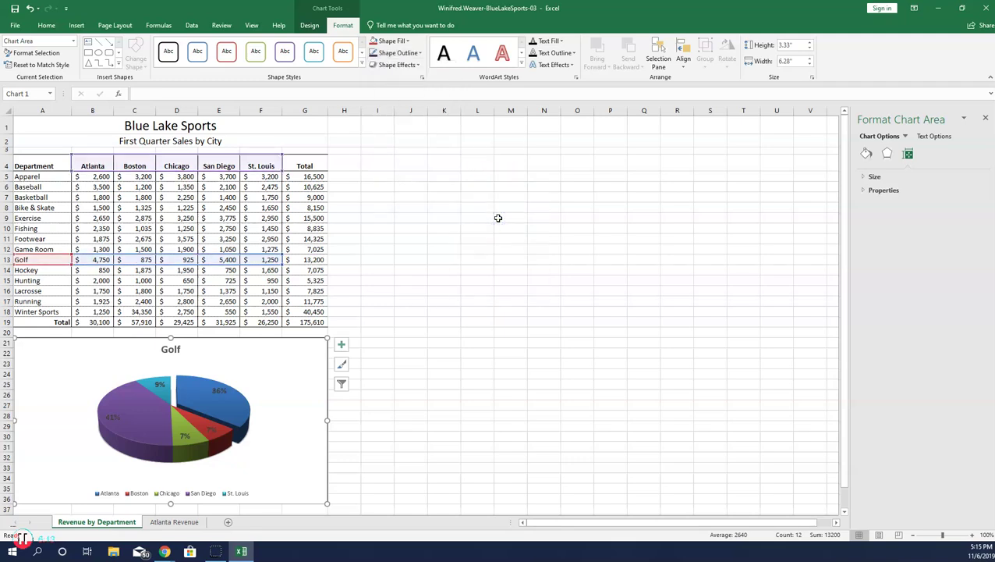
click(466, 282)
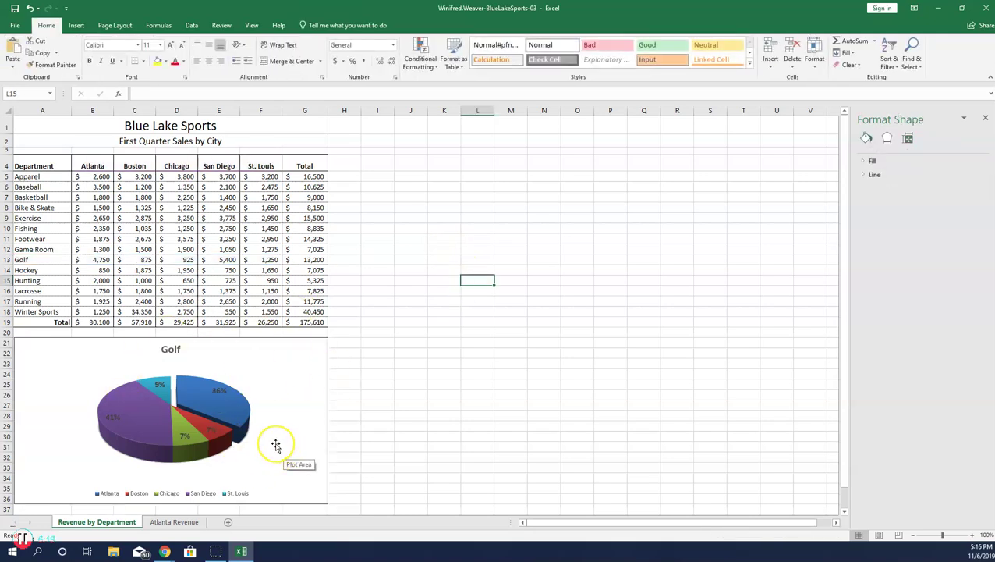
Step: On the Atlanta Revenue sheet, insert a line chart of the Week 1 to Week 4 sales for Apparel, Baseball and Basketball (A4:E7)
click(179, 524)
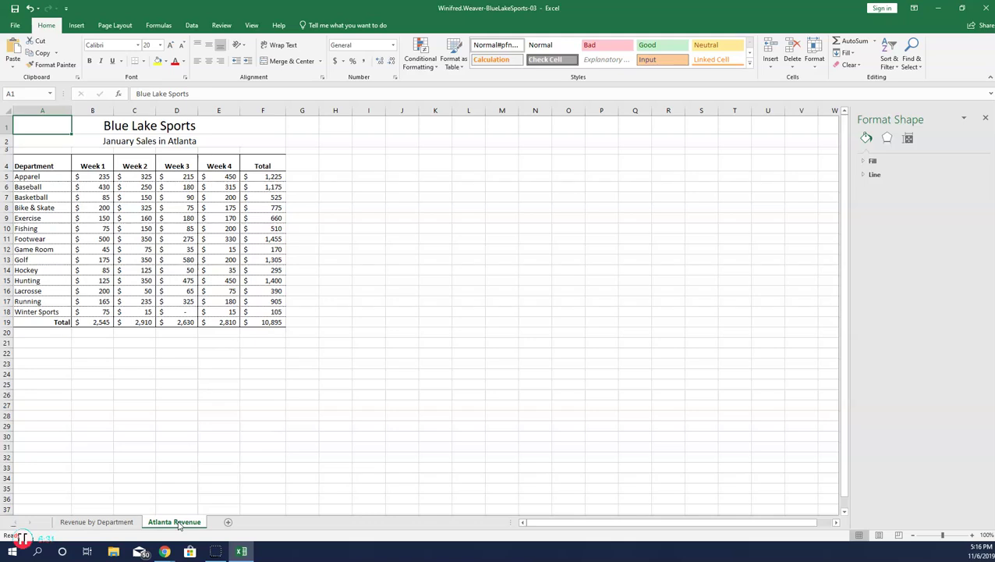
click(36, 165)
drag(88, 170, 226, 195)
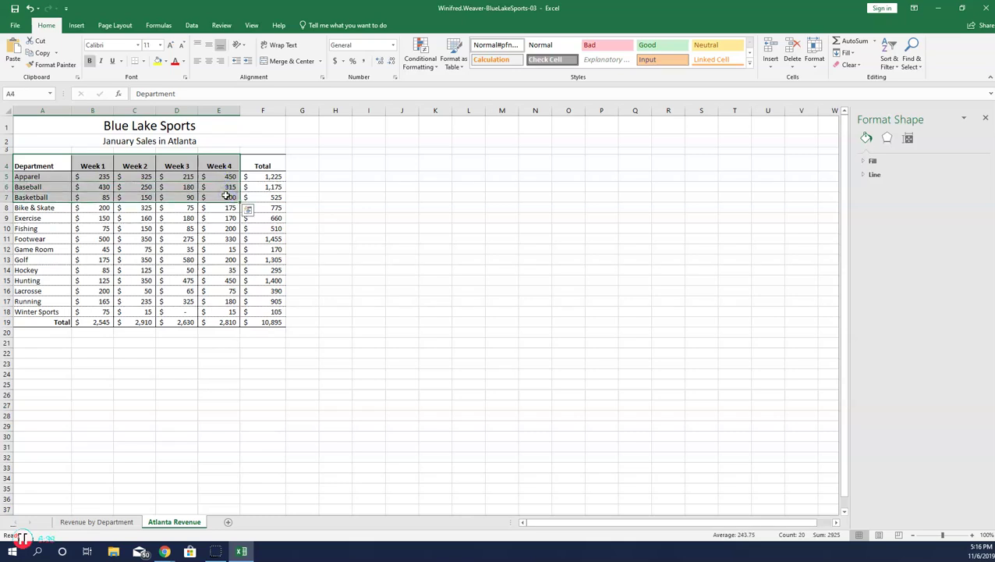
click(248, 210)
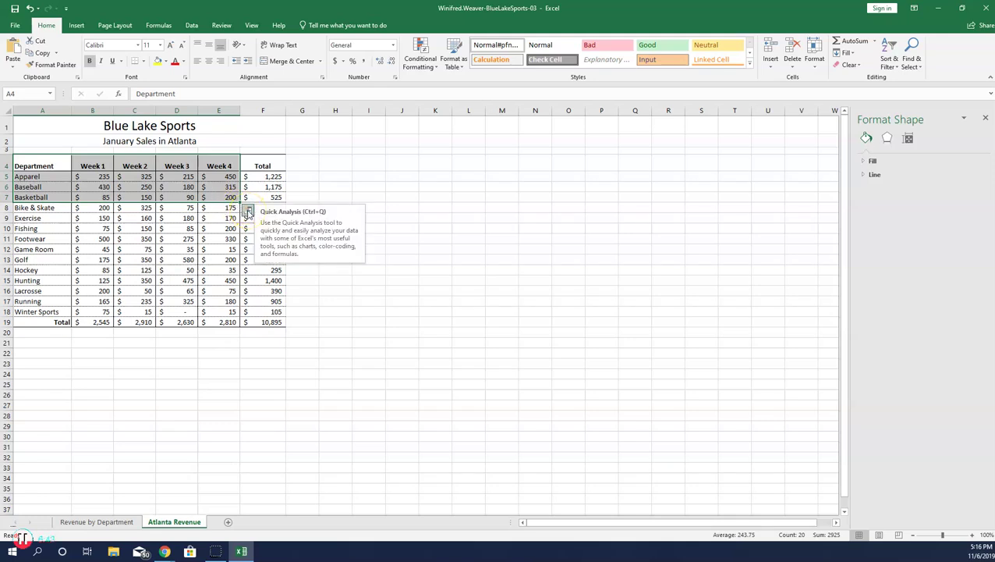
click(248, 212)
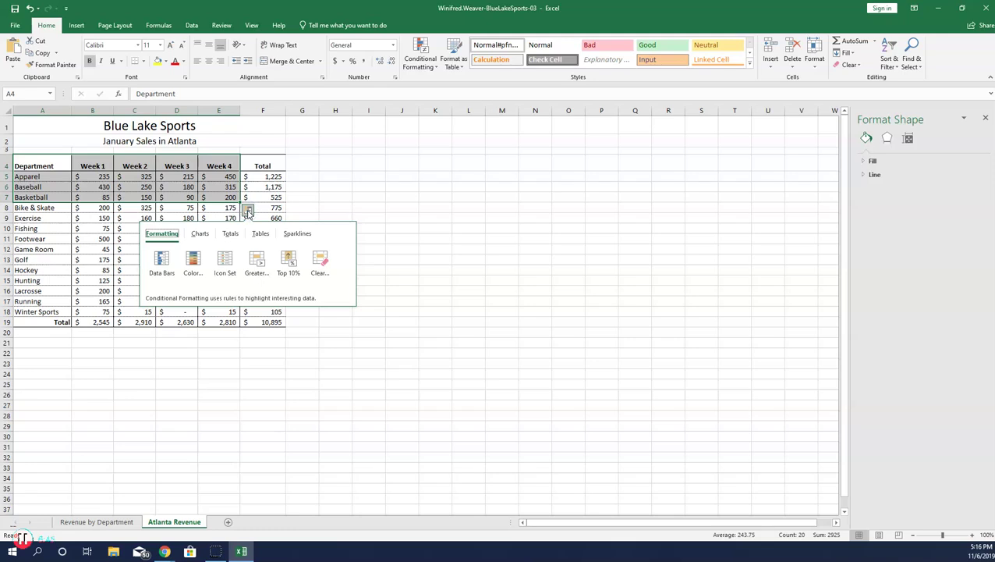
click(199, 238)
click(200, 237)
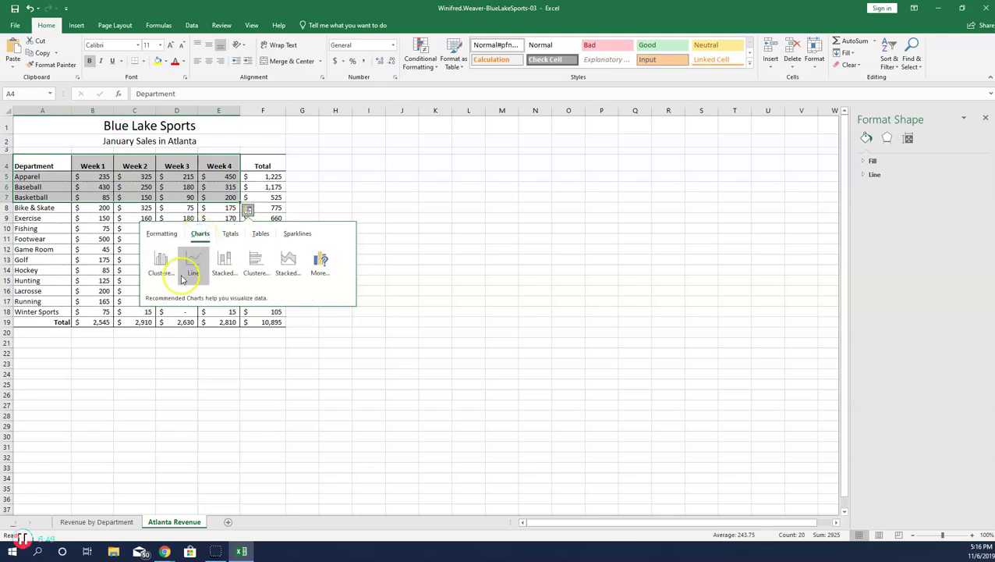
mouse_move(194, 272)
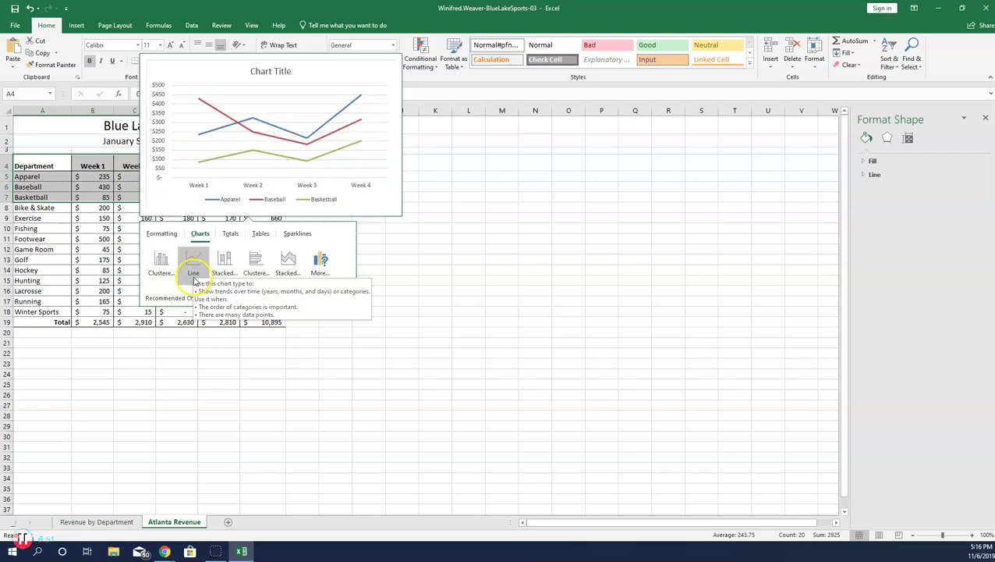
click(192, 278)
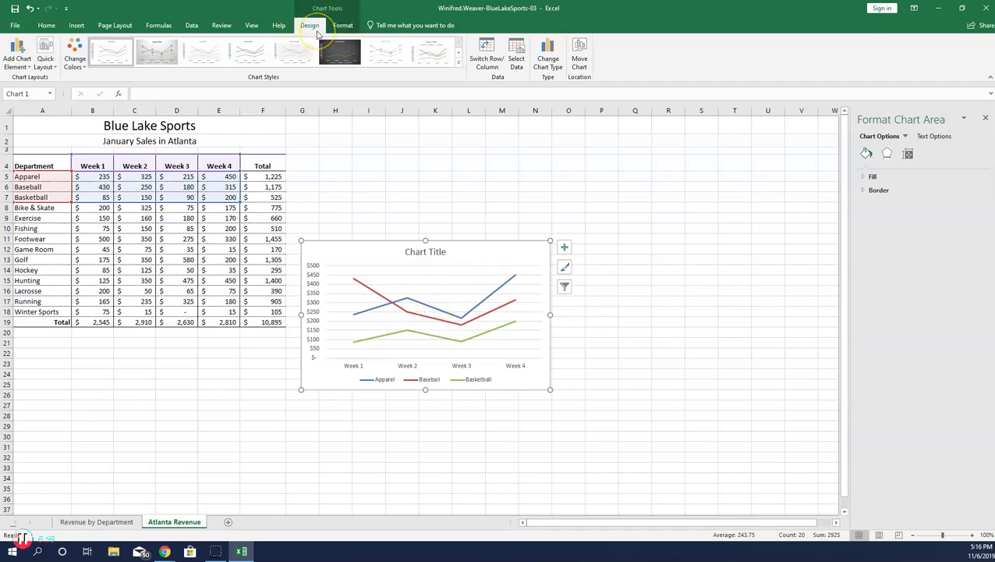
Step: Move the line chart to a new chart sheet named Promo Depts
click(580, 61)
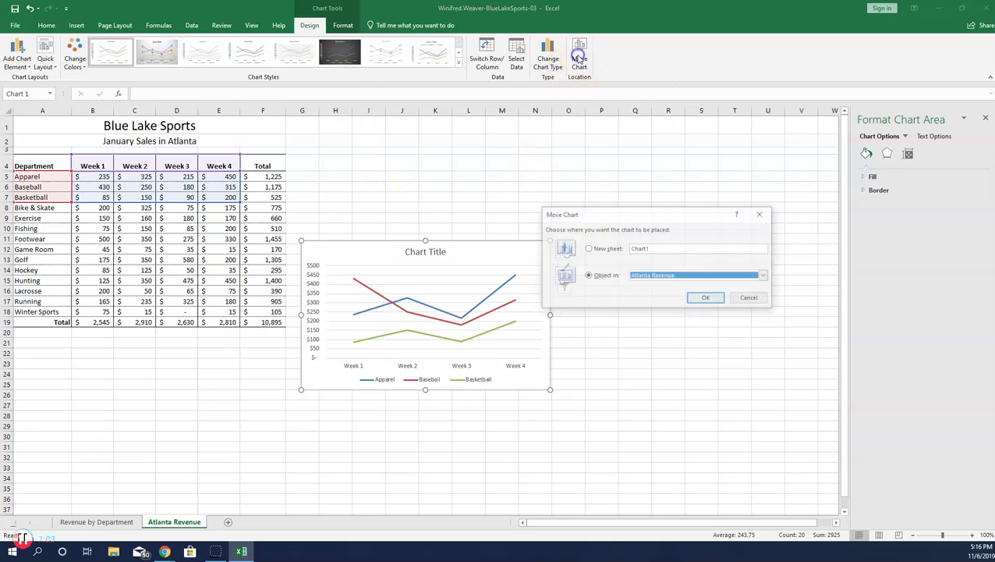
click(592, 249)
click(705, 248)
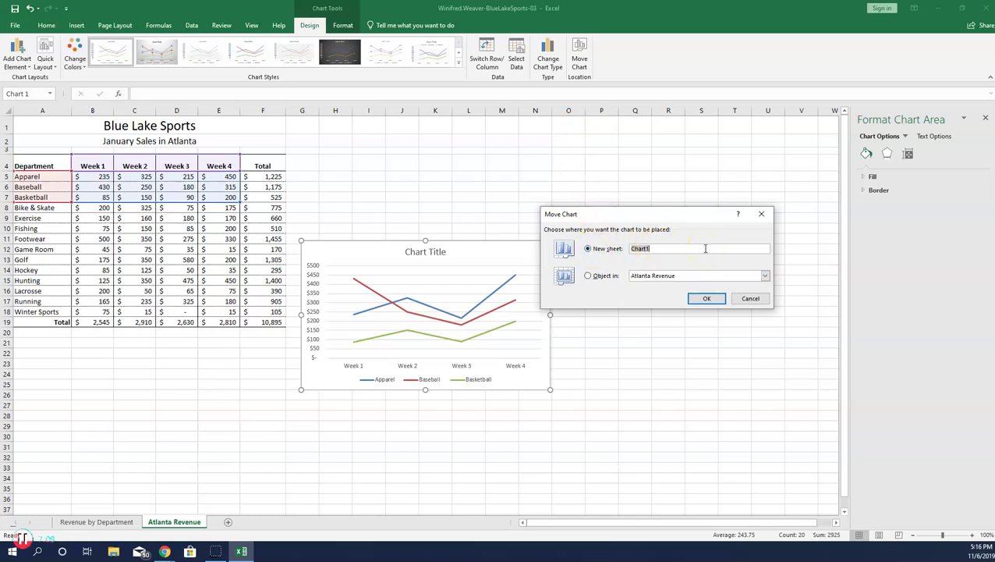
text(F)
text(romo Depts)
click(702, 300)
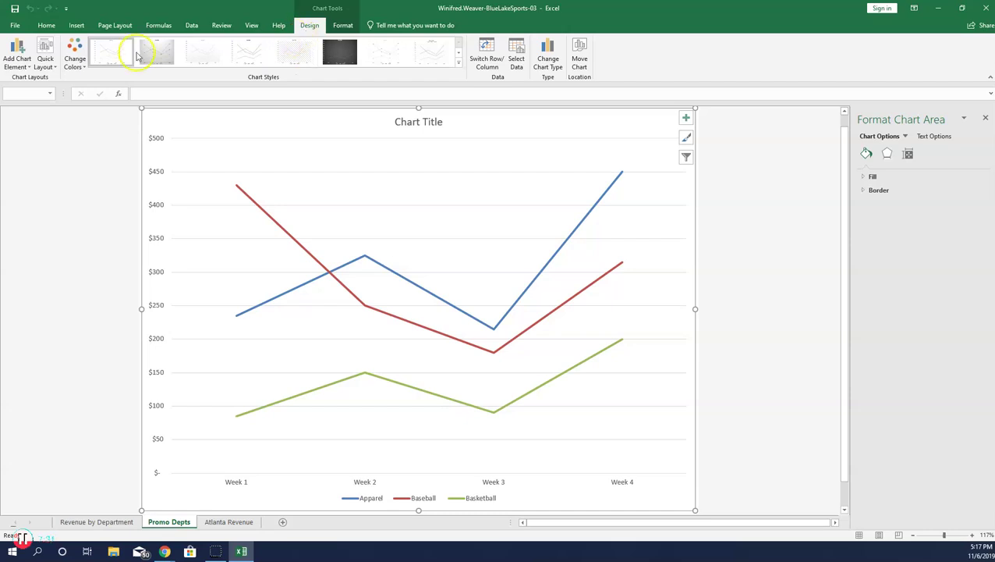
Step: Apply the quick layout with a vertical axis title and a data table with legend keys to the Promo Depts chart
click(56, 78)
click(47, 68)
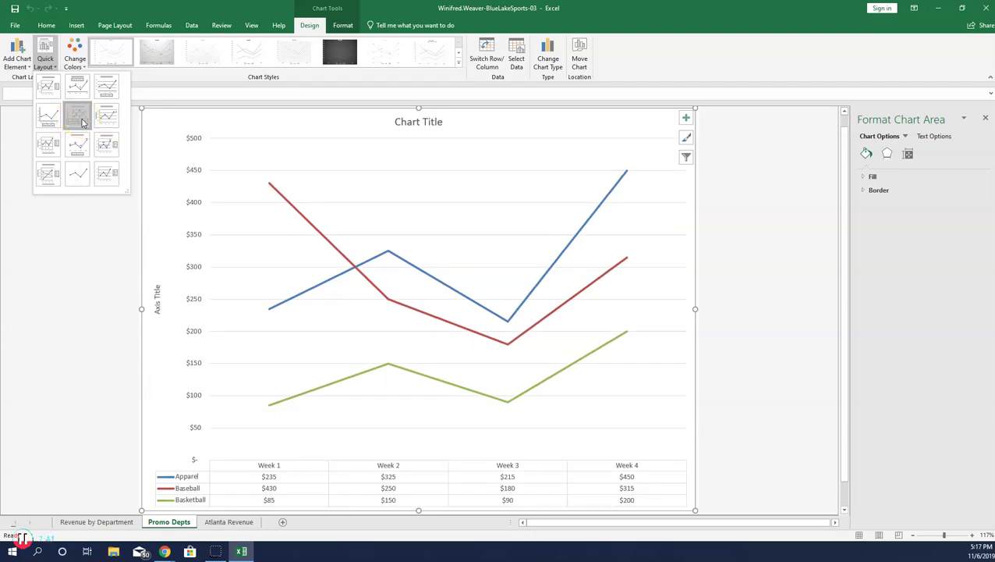
click(81, 119)
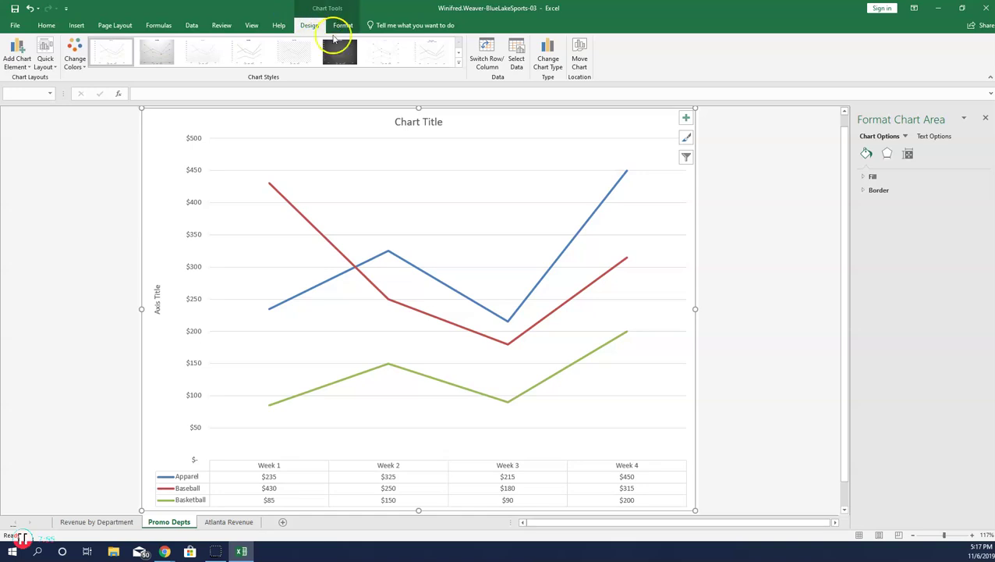
Step: Change the Promo Depts chart type to Line with Markers
click(550, 62)
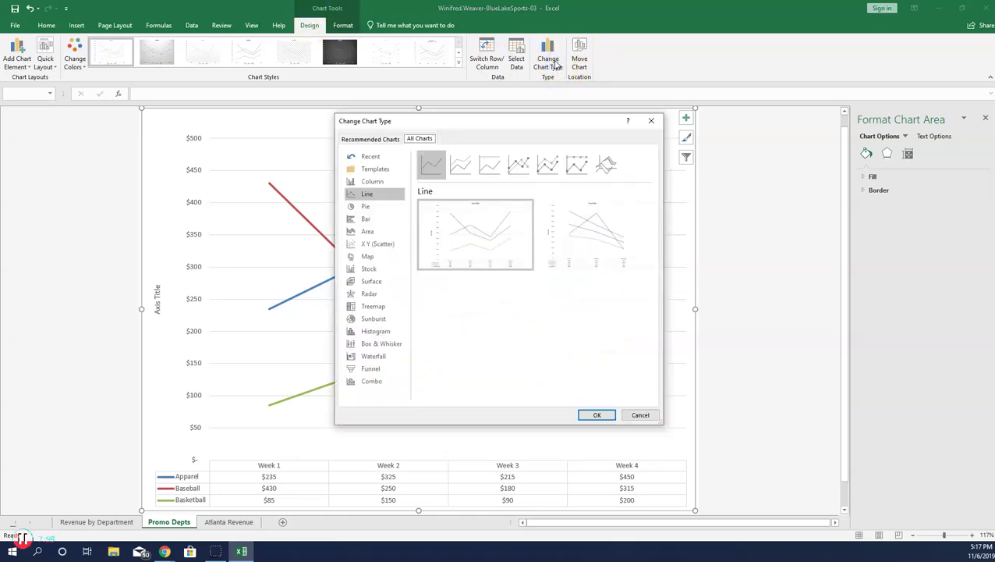
click(414, 139)
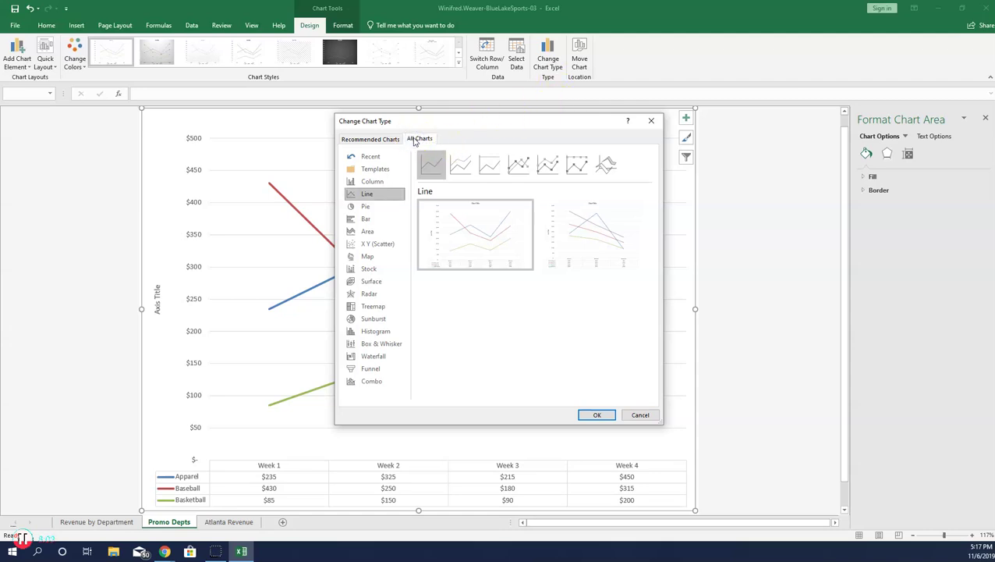
click(515, 173)
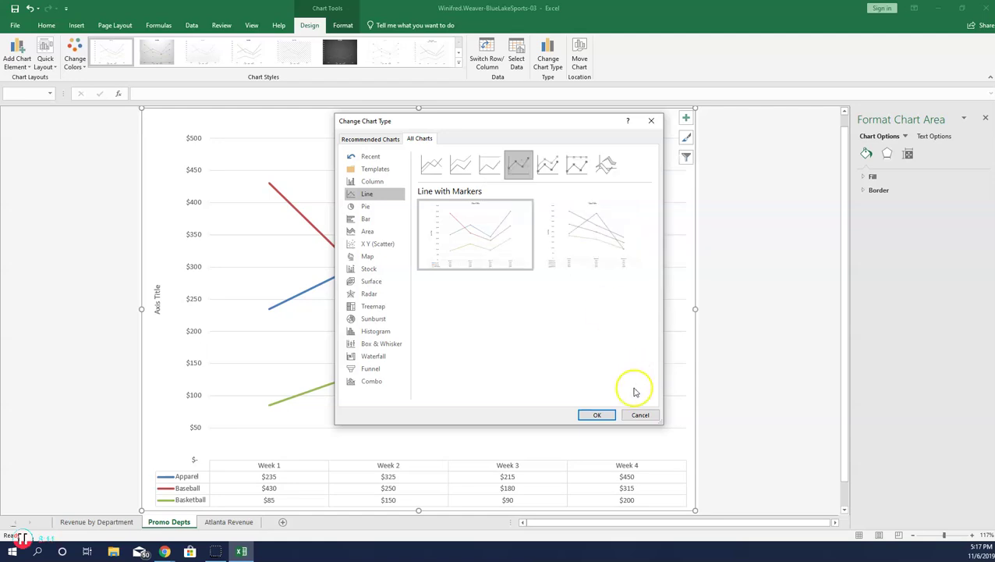
click(597, 414)
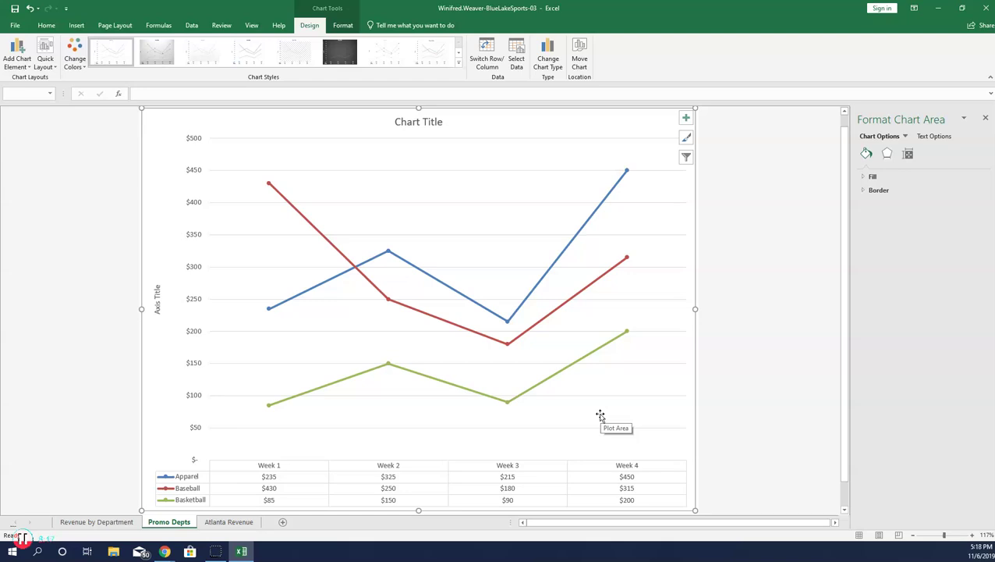
Step: Replace the chart title with "Special Promotion Departments"
click(421, 123)
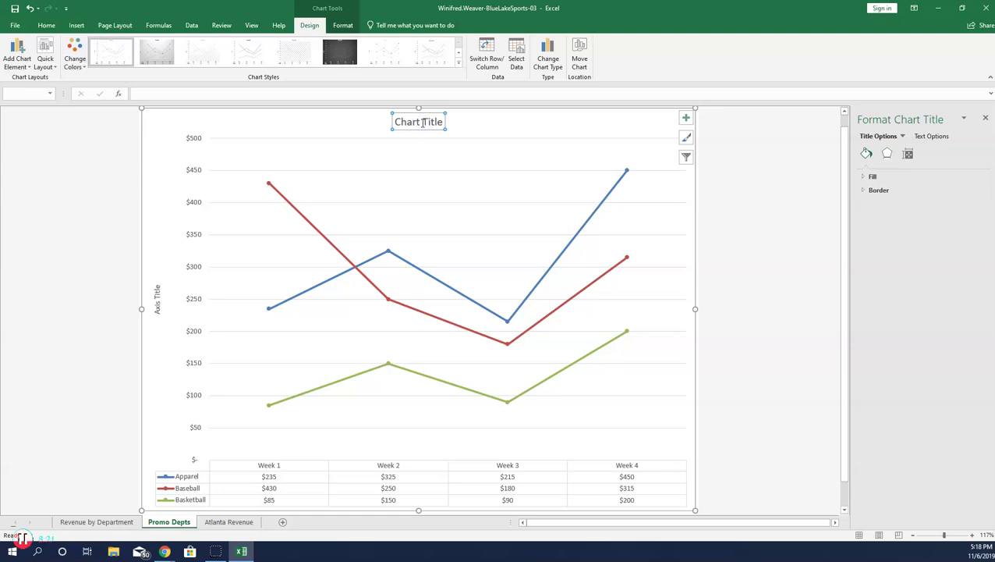
click(443, 124)
drag(443, 125, 400, 121)
text(S)
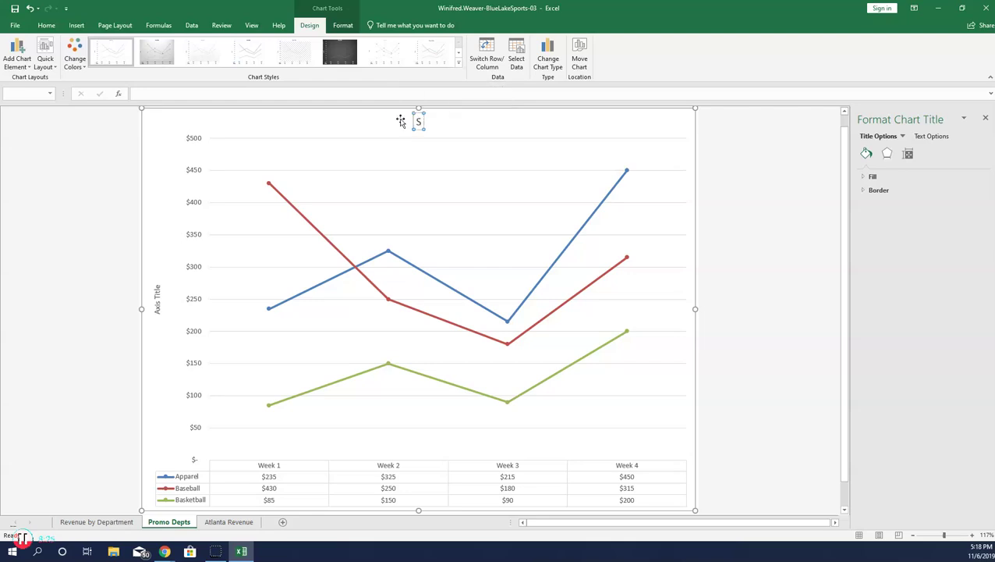
text(pecial)
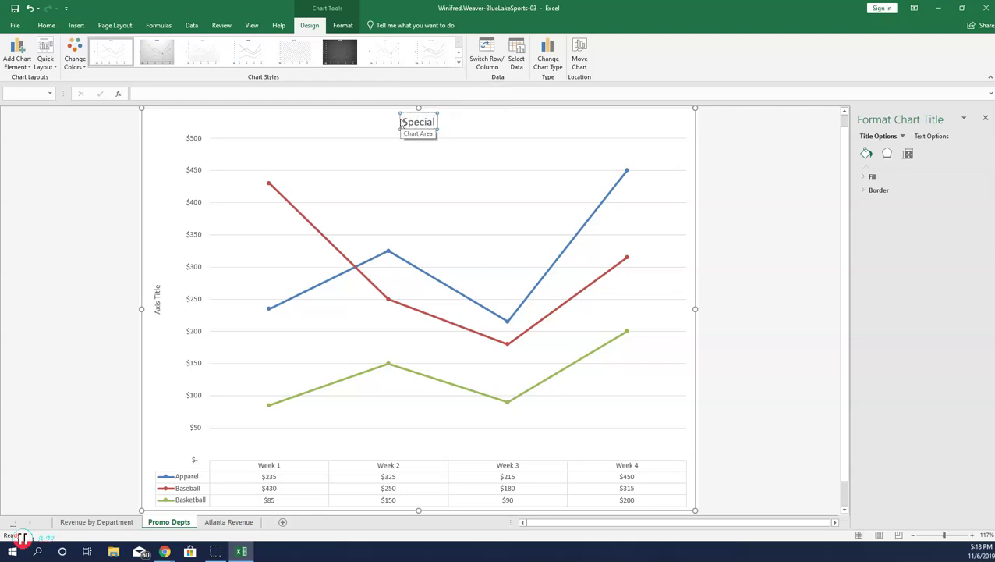
text( Promot)
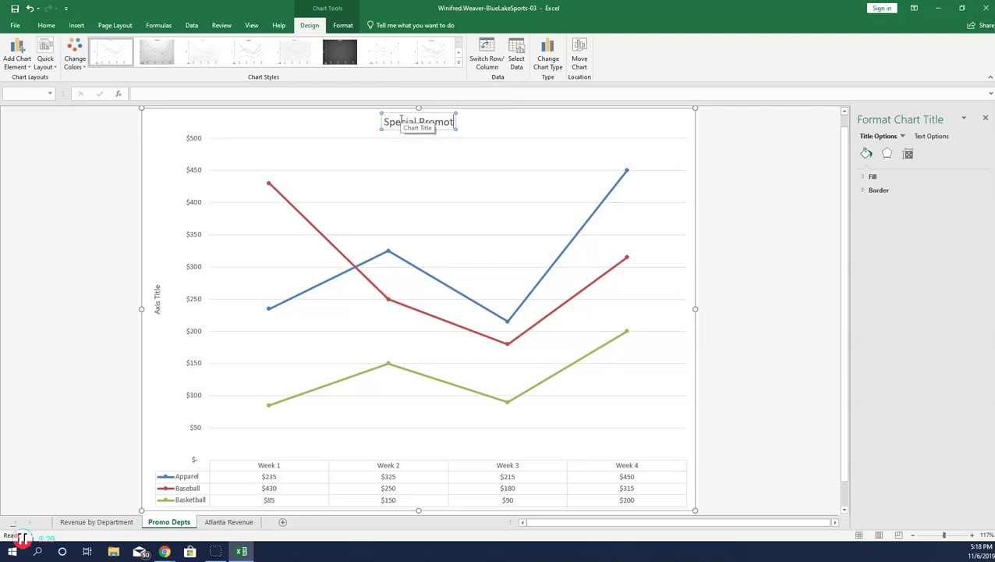
text(ion De)
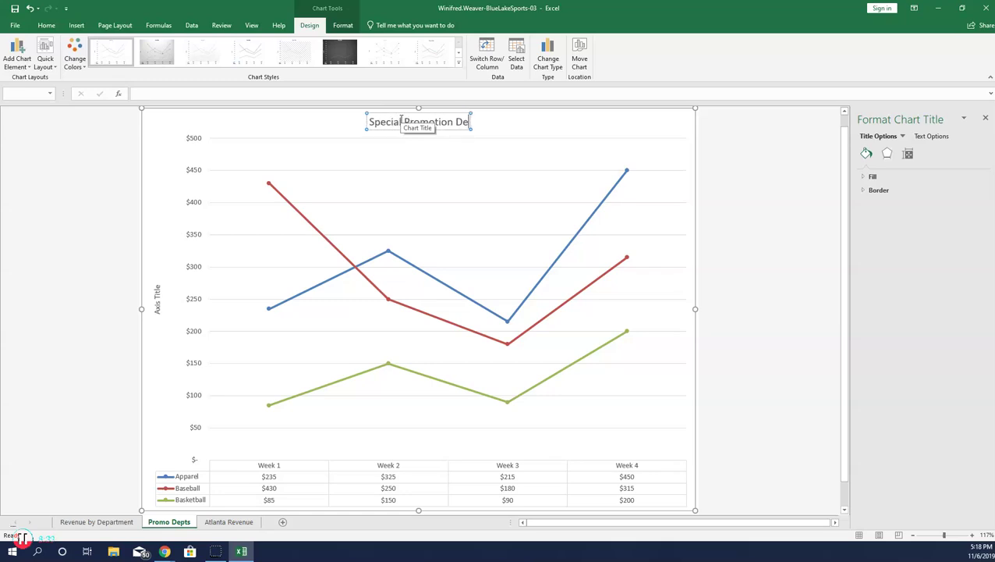
text(partments)
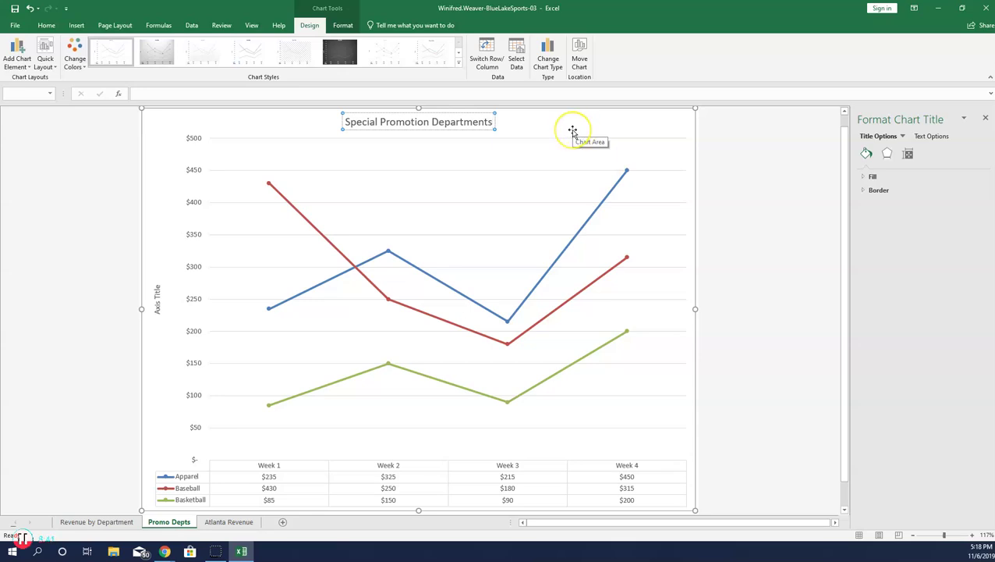
scroll(573, 131, up, 1)
click(519, 132)
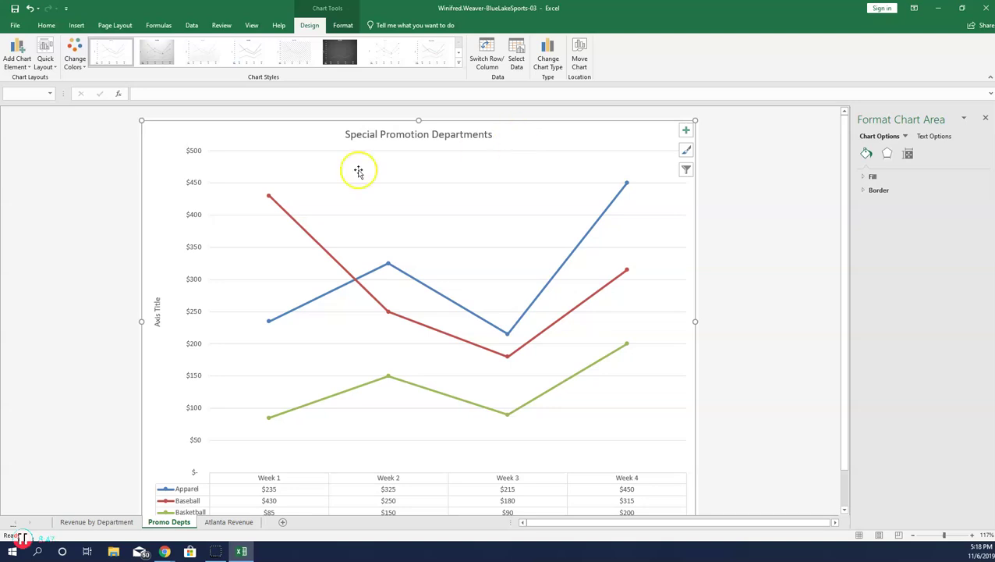
Step: Set the vertical axis title to "Dollar Sales"
click(156, 314)
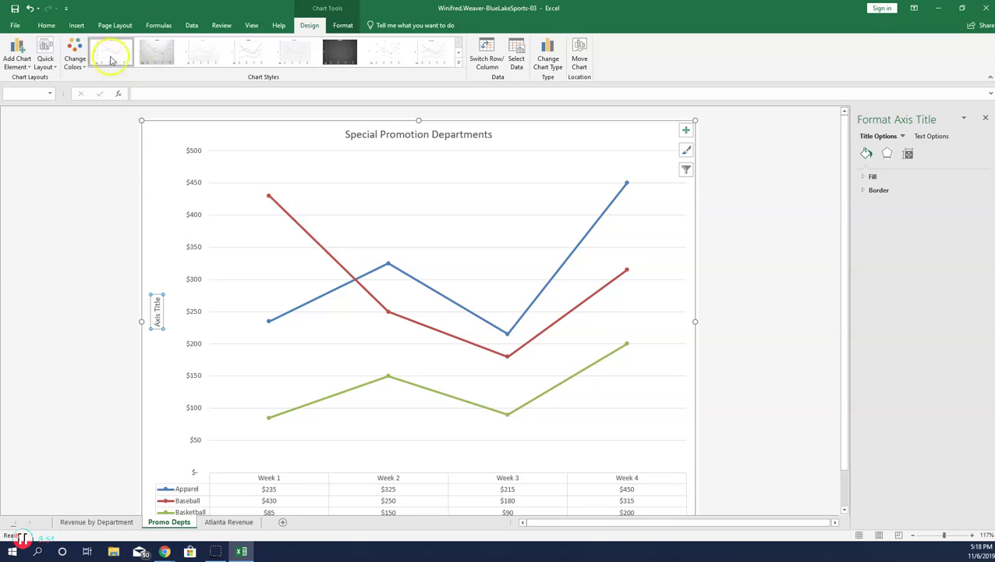
click(160, 94)
text(Dollar Stor)
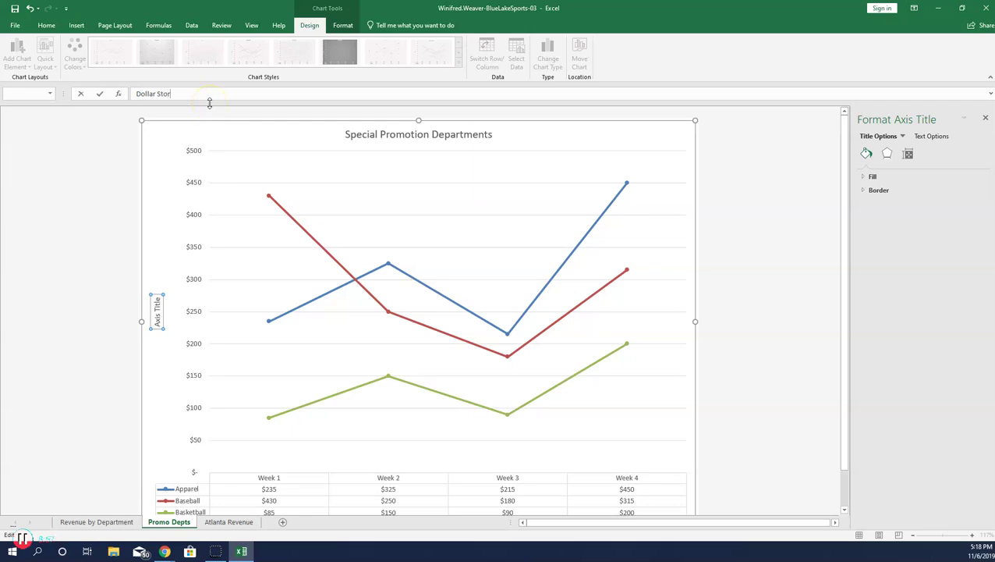
key(BackSpace)
key(BackSpace)
text(les)
key(Return)
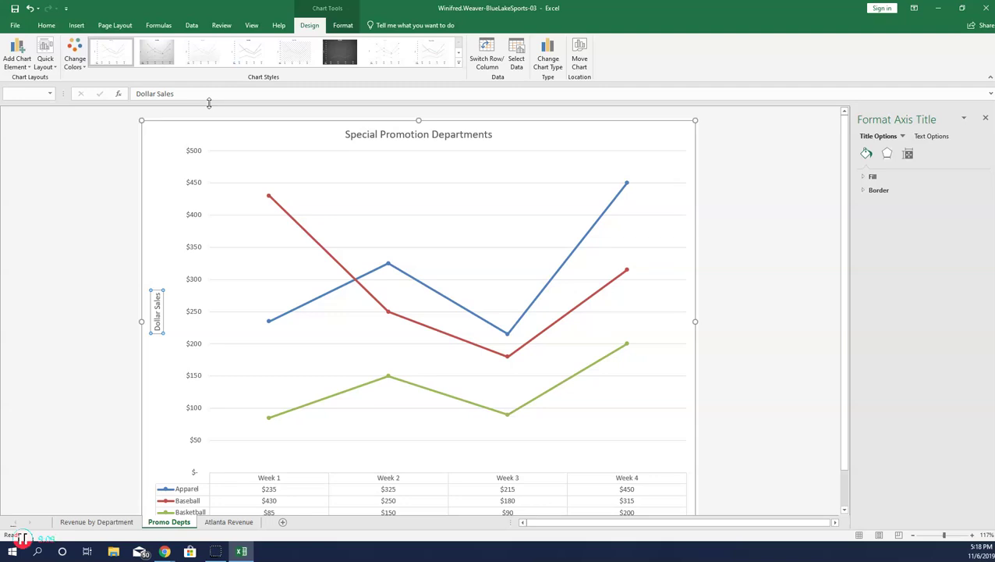
Step: Format the Apparel series with built-in markers at size 10
click(316, 26)
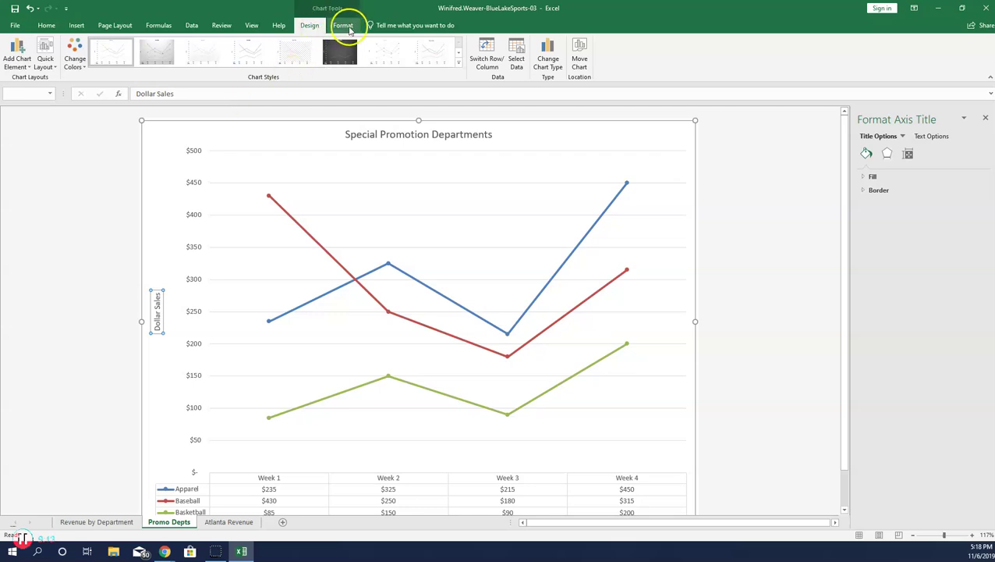
click(348, 28)
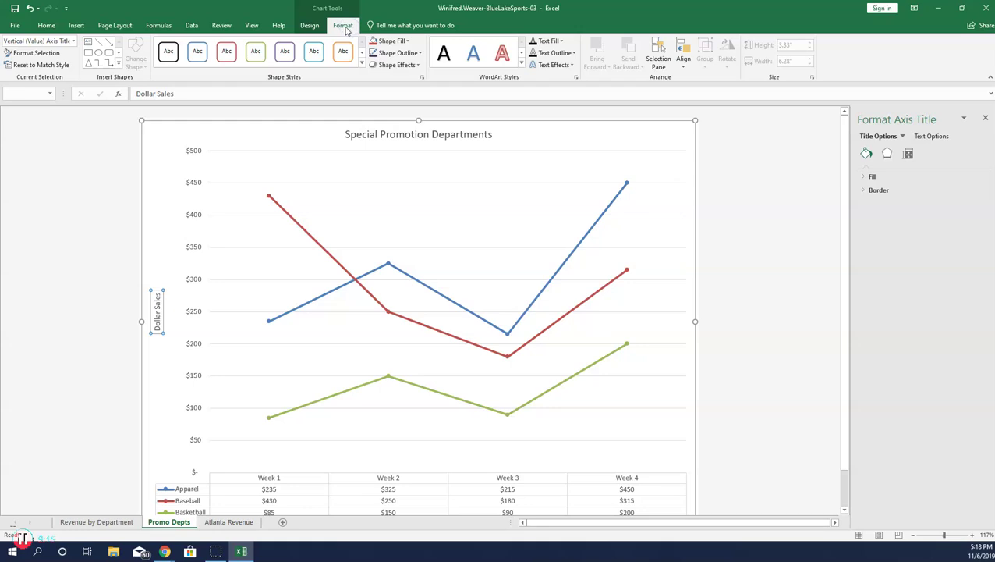
click(75, 42)
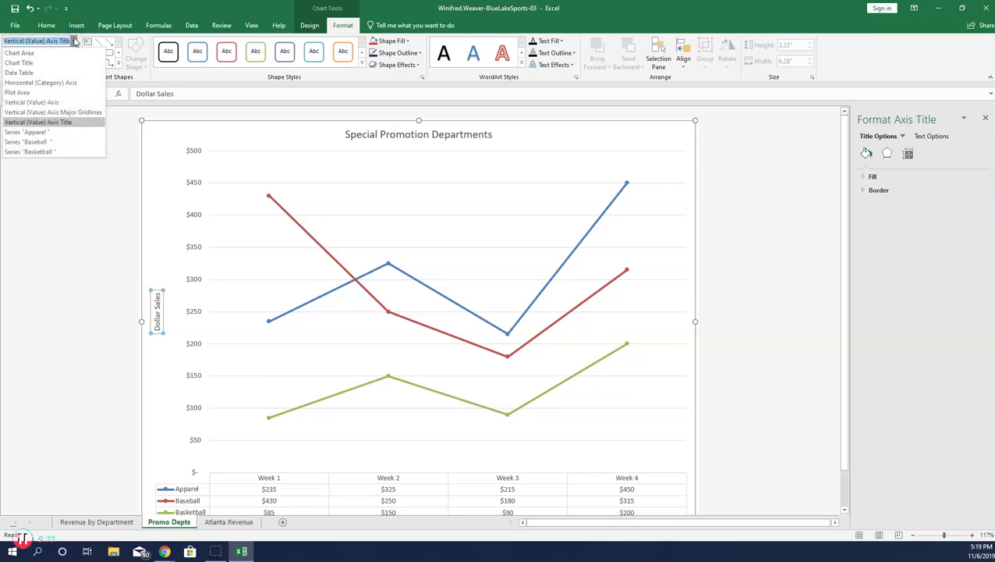
click(45, 133)
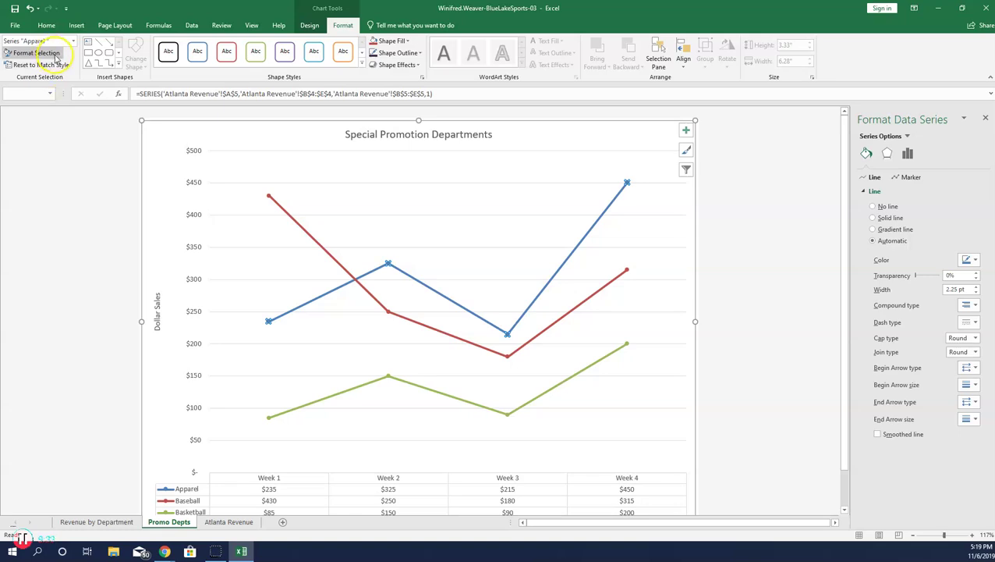
click(35, 53)
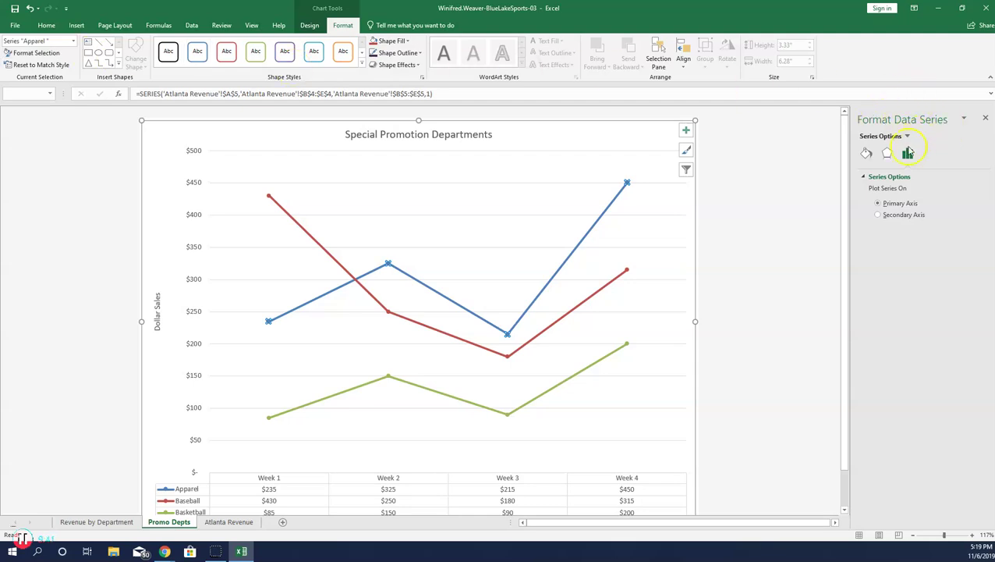
click(866, 155)
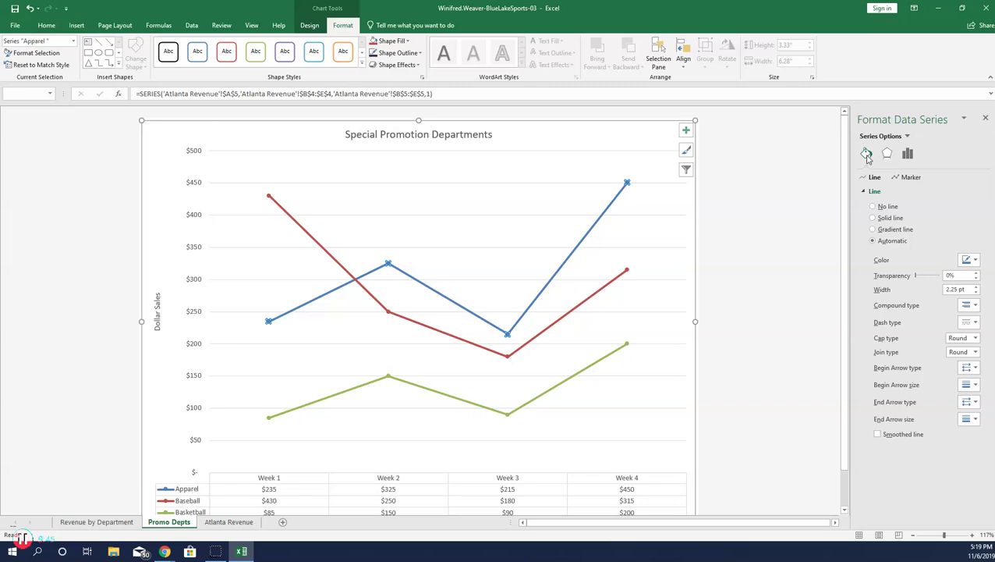
click(908, 178)
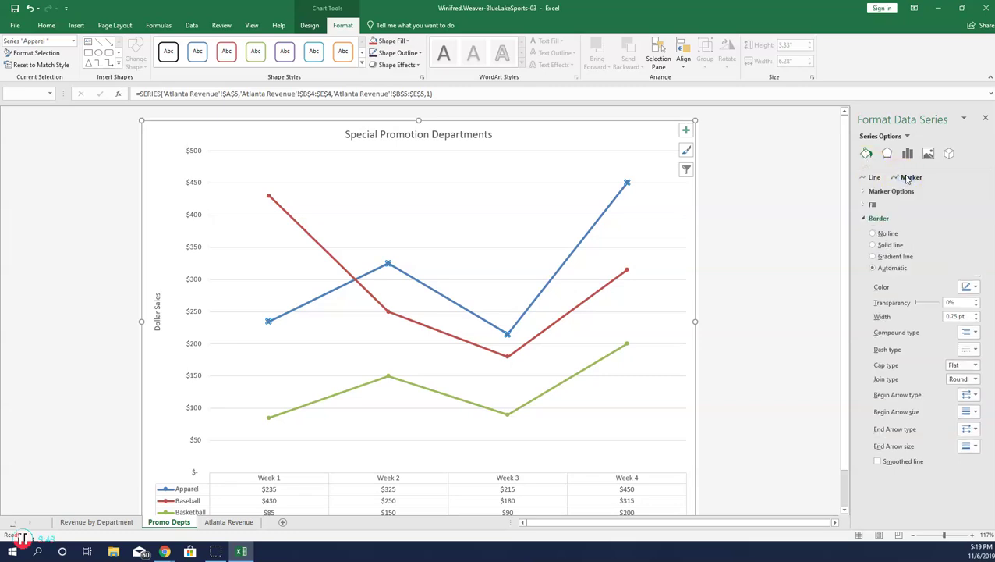
click(873, 194)
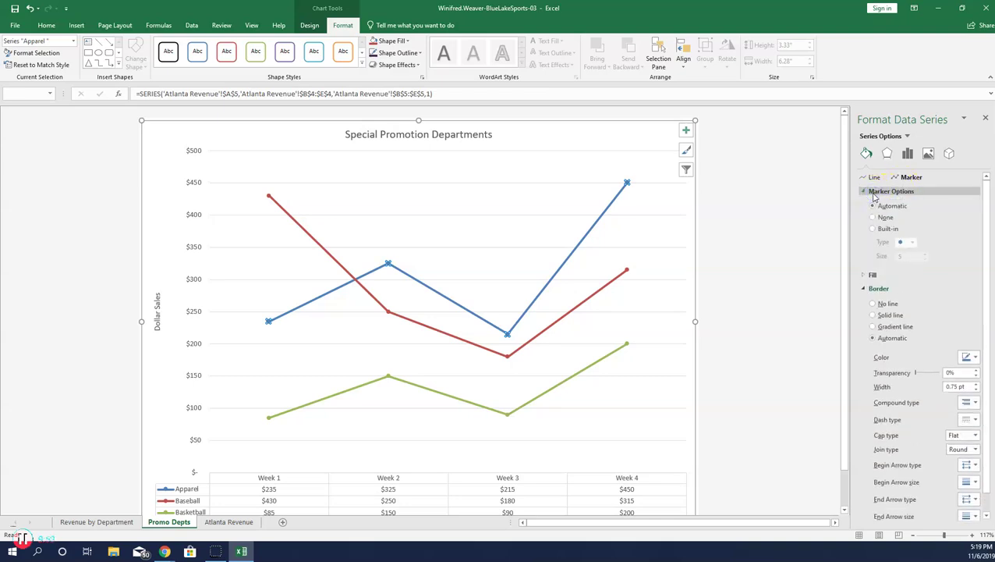
click(874, 228)
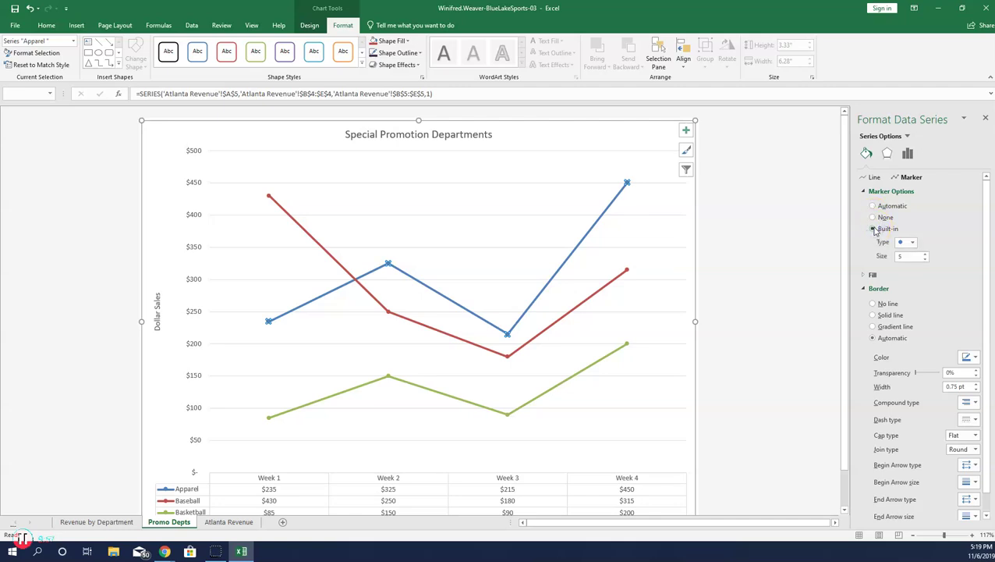
click(925, 253)
click(925, 254)
click(925, 253)
click(925, 253)
click(925, 254)
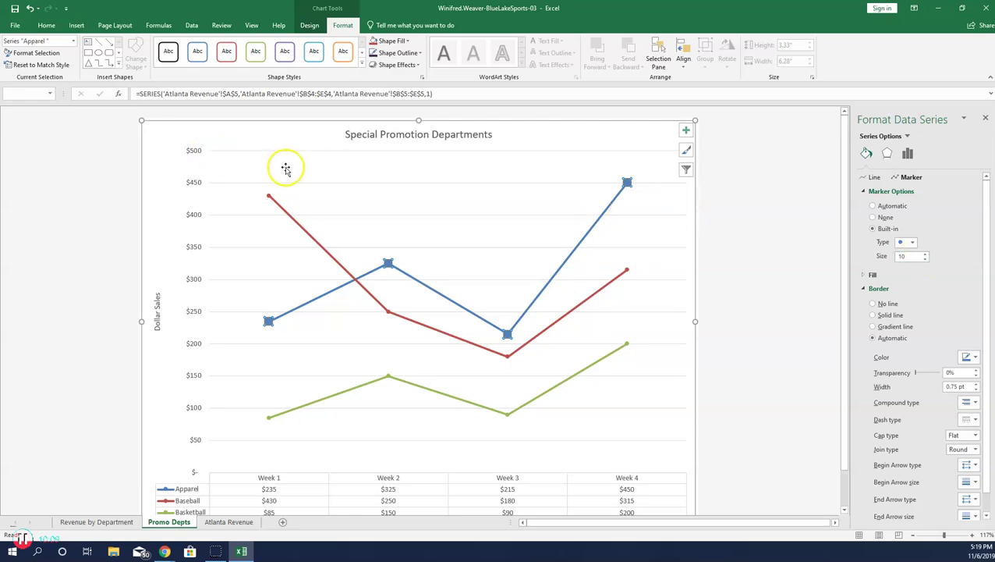
Step: Format the Baseball series with built-in markers at size 10
click(73, 43)
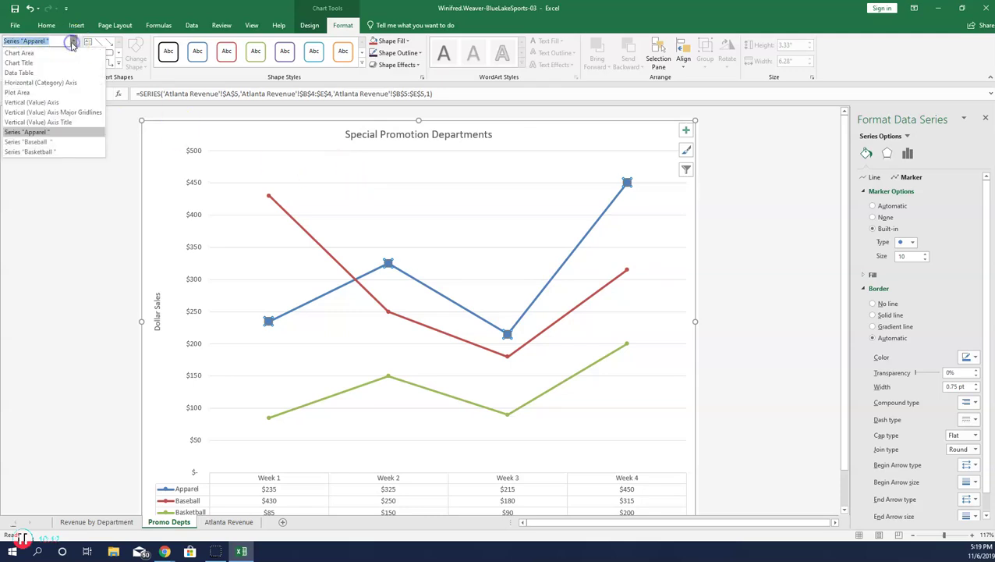
click(59, 143)
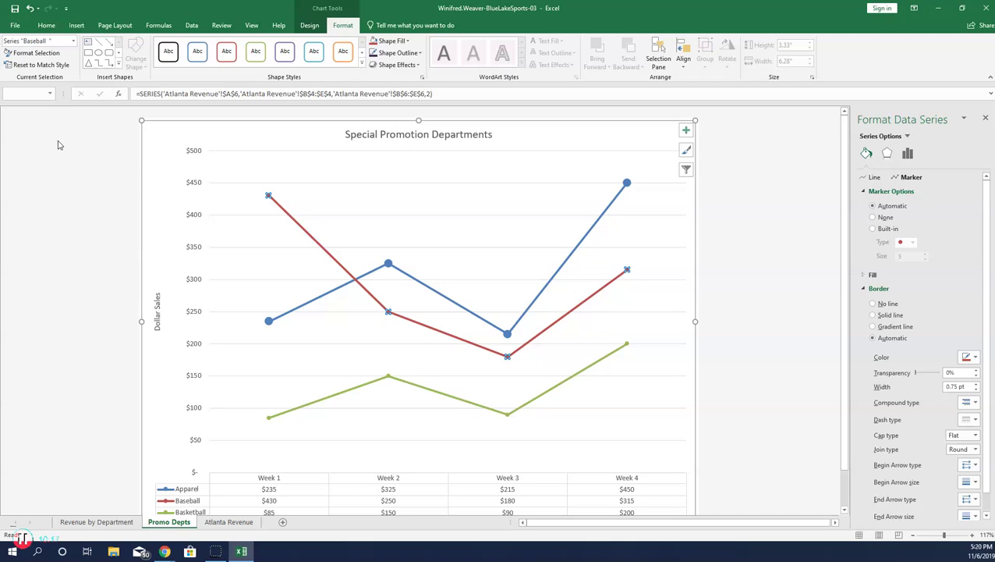
click(874, 229)
click(924, 254)
click(925, 254)
click(925, 253)
click(925, 254)
click(925, 254)
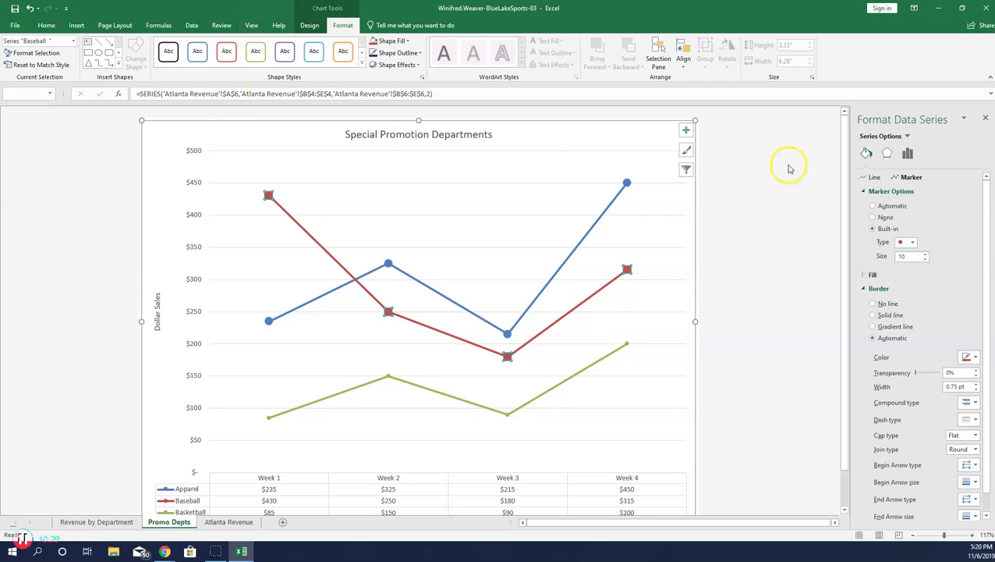
Step: Format the Basketball series with built-in markers at size 10, and deselect the chart
click(905, 137)
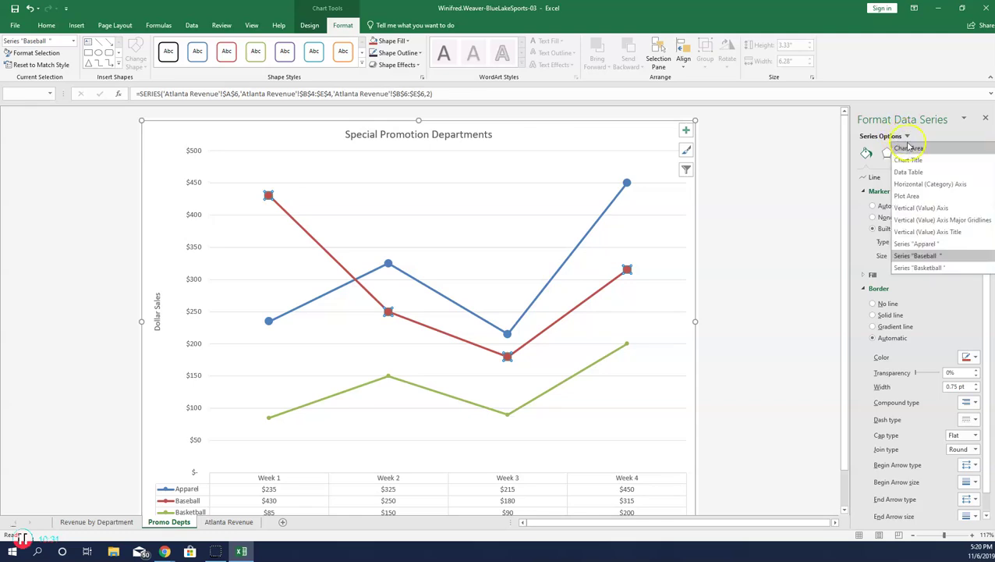
click(926, 269)
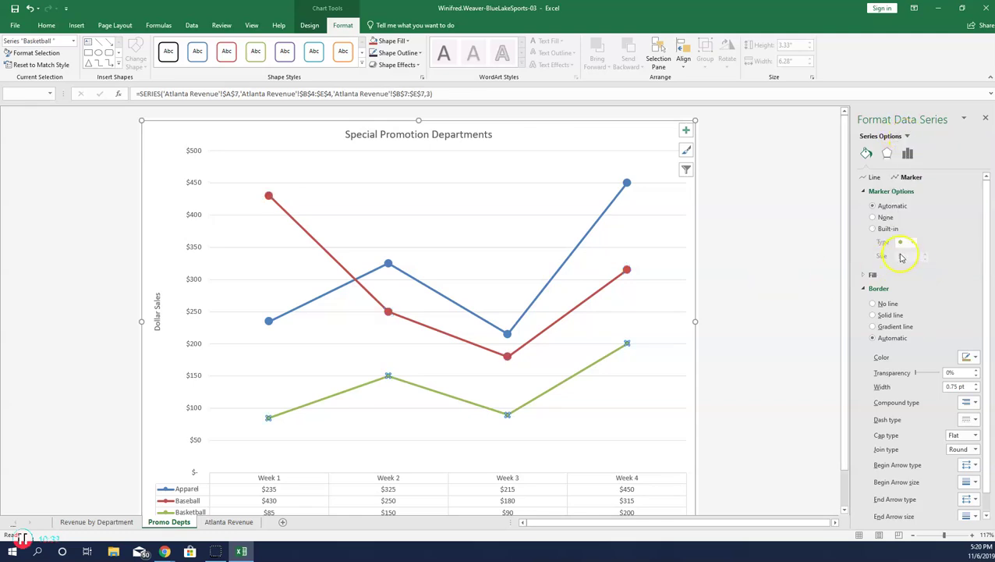
click(874, 229)
click(927, 254)
click(927, 254)
click(926, 254)
click(926, 254)
click(926, 255)
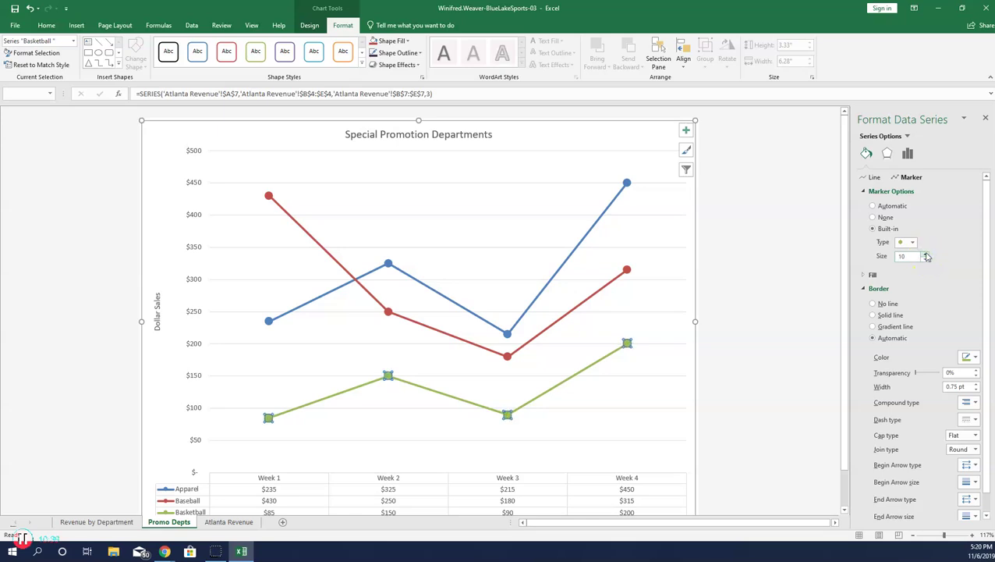
click(987, 118)
click(875, 209)
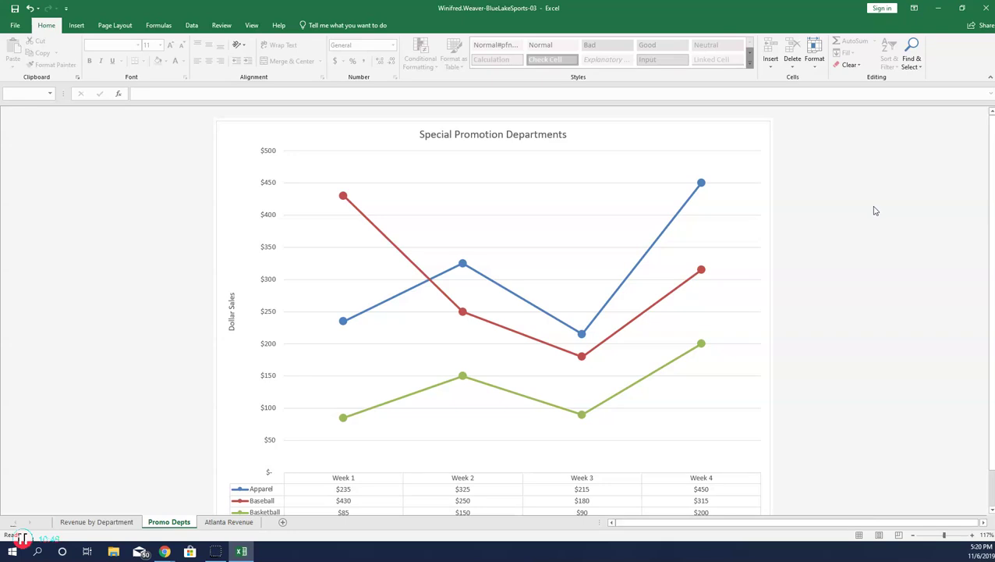
Step: On the Atlanta Revenue sheet, insert a blank column F before the Total column
click(230, 523)
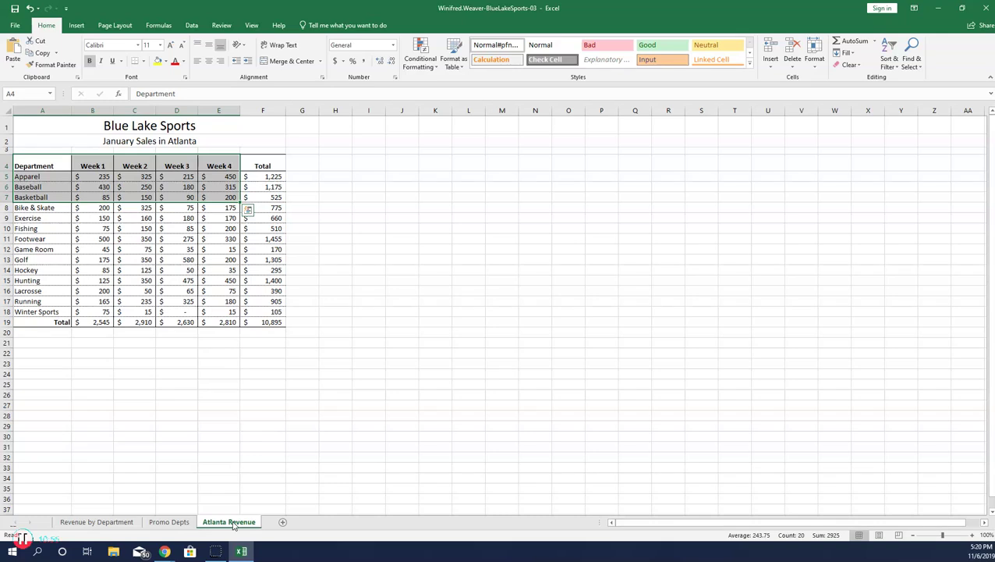
right_click(272, 110)
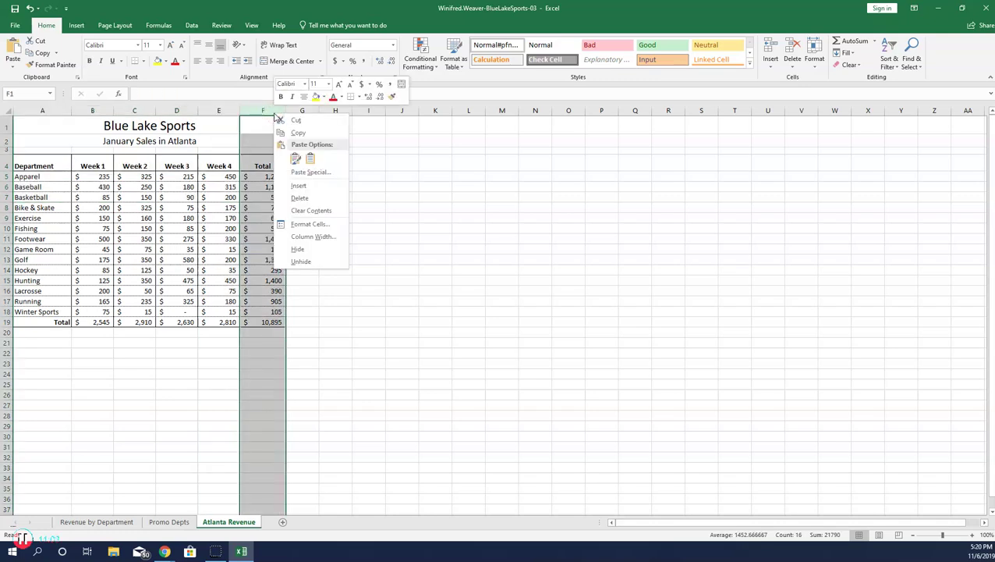
click(314, 185)
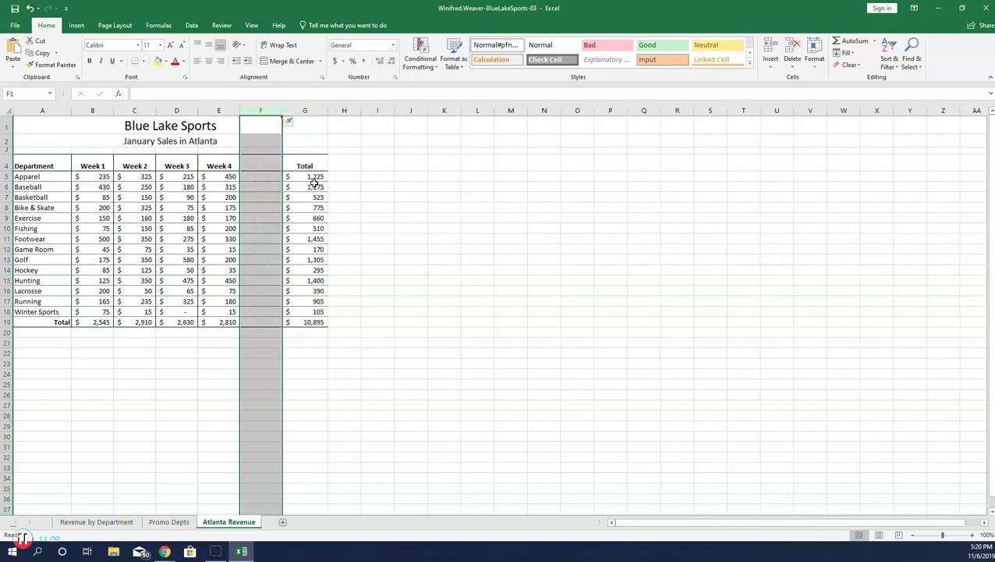
Step: Insert line sparklines in F5:F18 based on the weekly sales data in B5:E18
drag(92, 176, 223, 312)
click(92, 175)
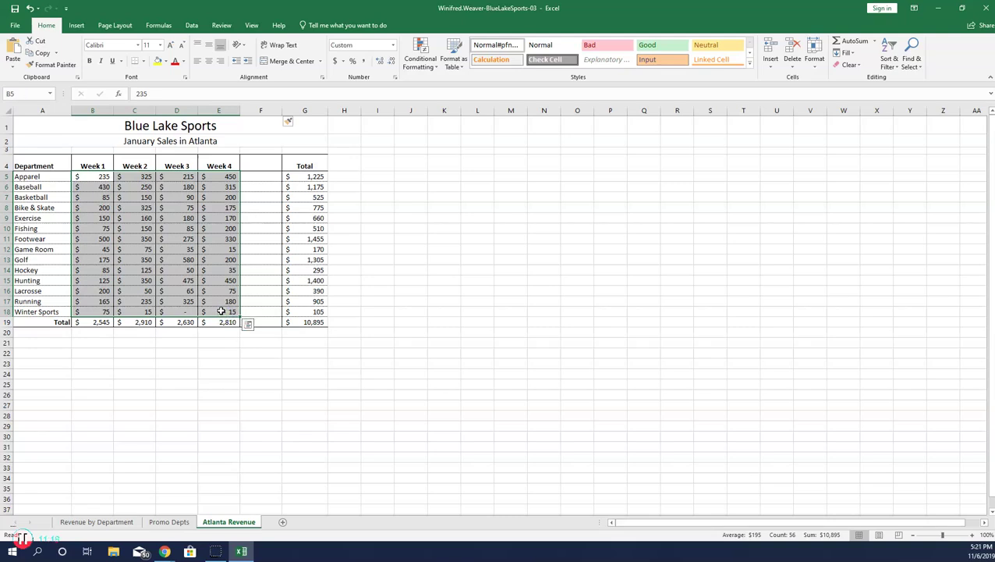
click(78, 26)
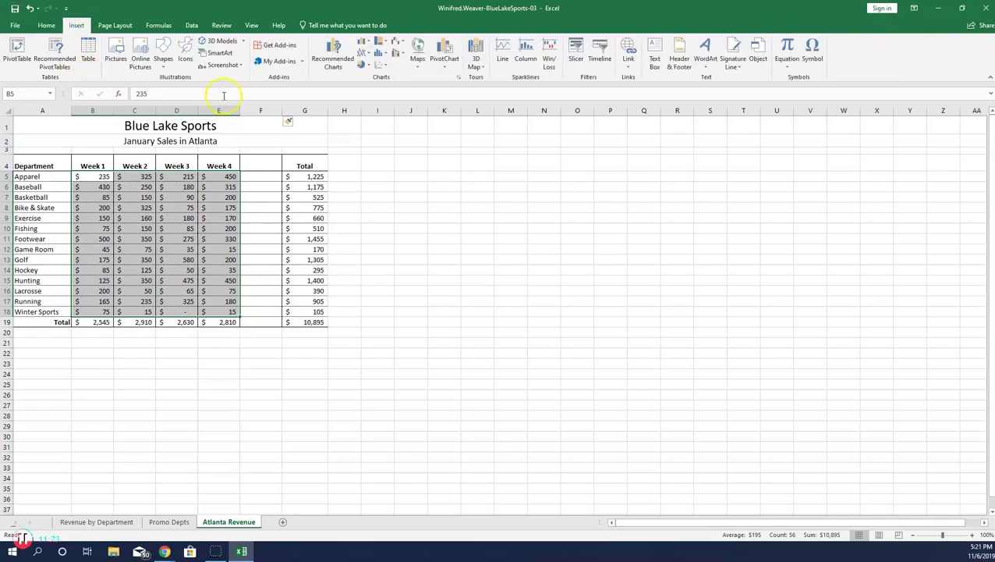
click(504, 53)
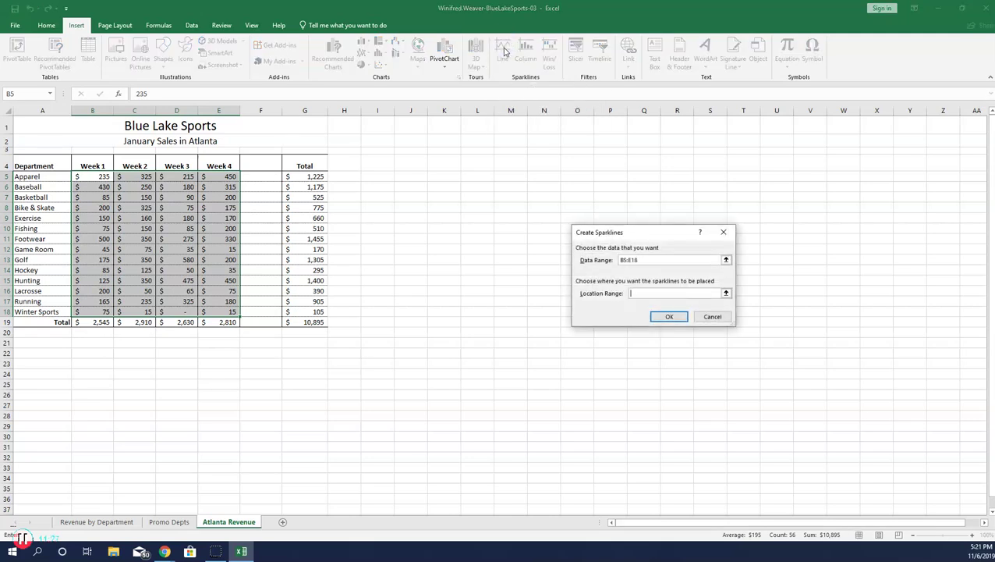
click(640, 293)
drag(262, 176, 264, 311)
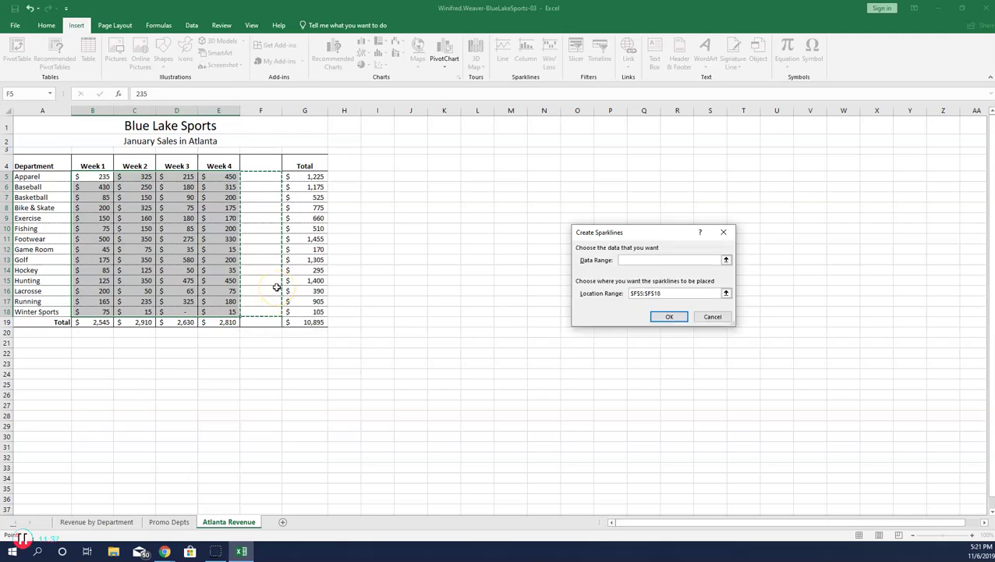
click(671, 316)
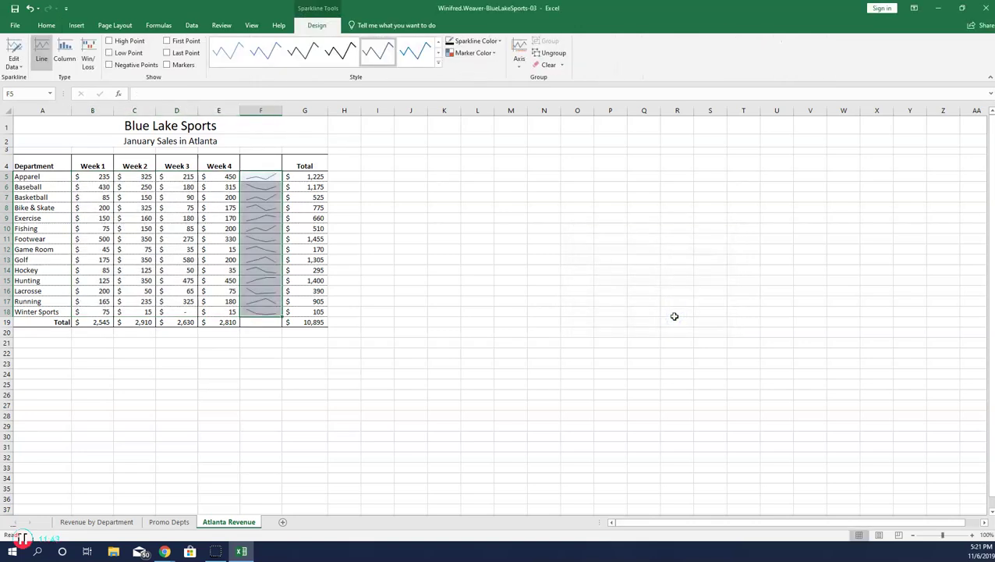
click(667, 317)
Step: Set the row height of the department rows 5 to 18 to 24
click(47, 26)
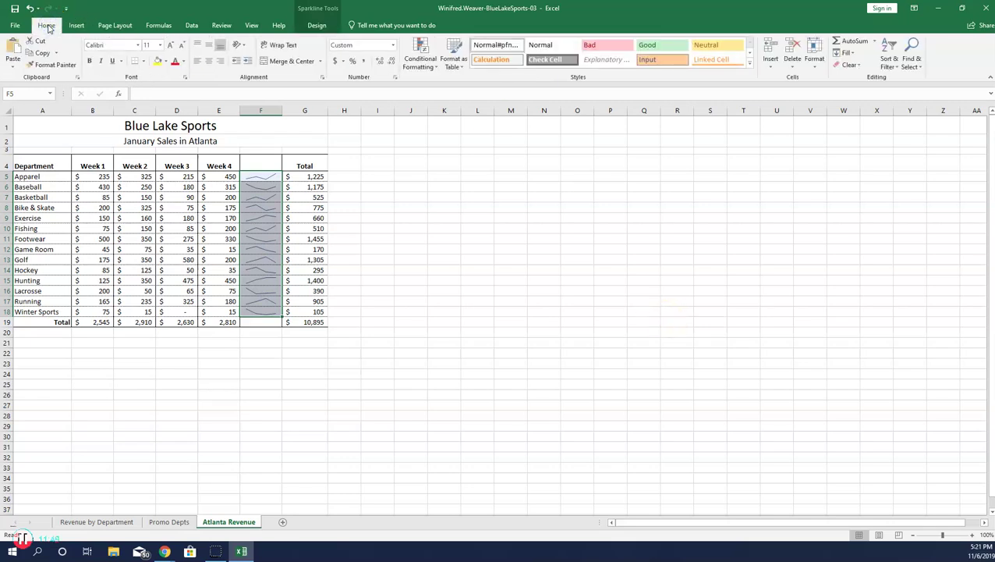
click(846, 54)
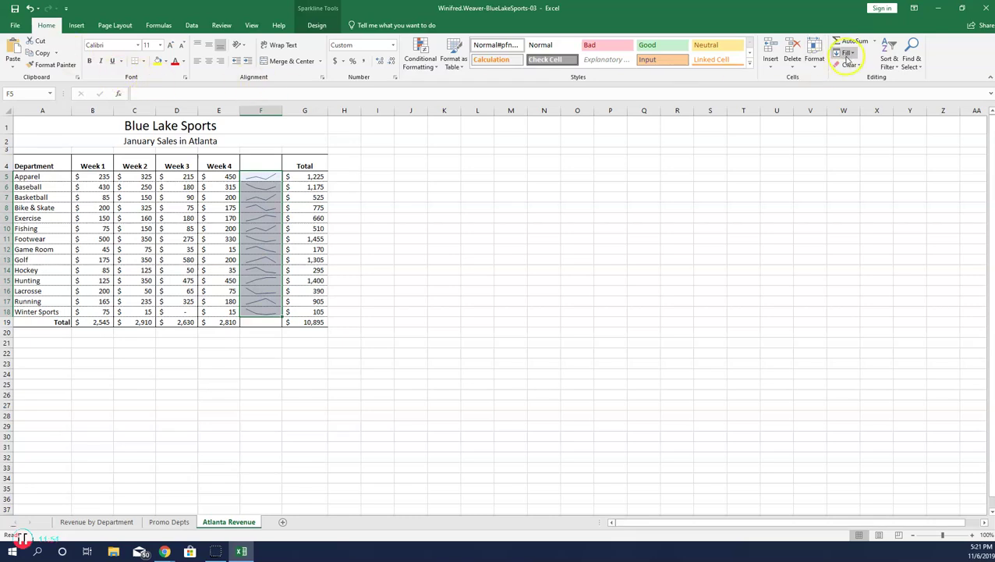
click(815, 59)
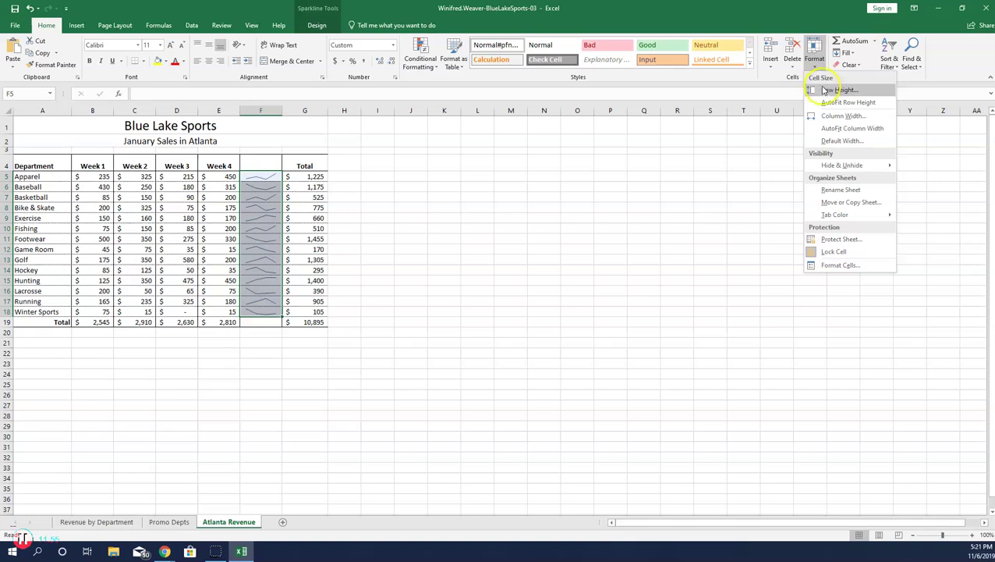
click(825, 89)
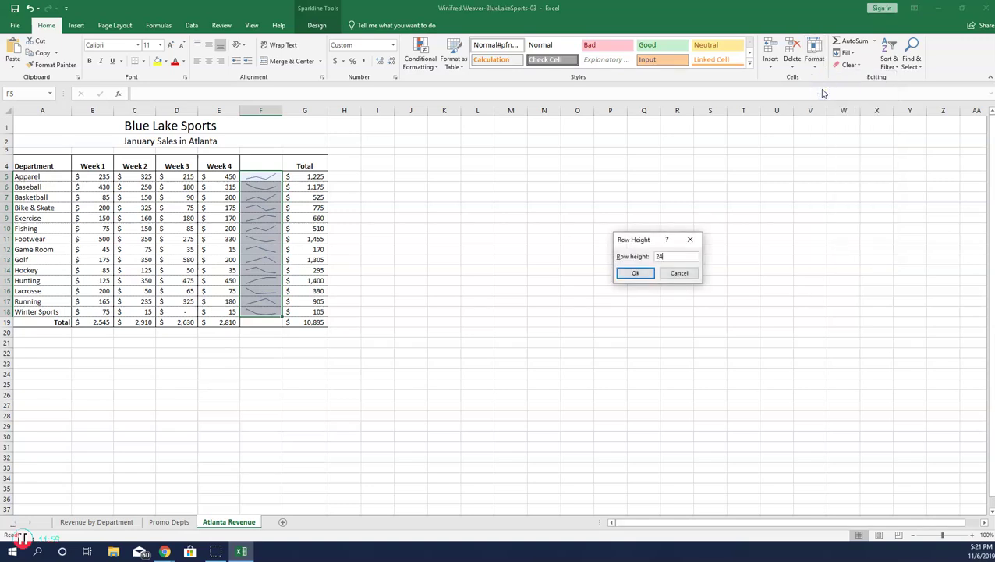
click(634, 272)
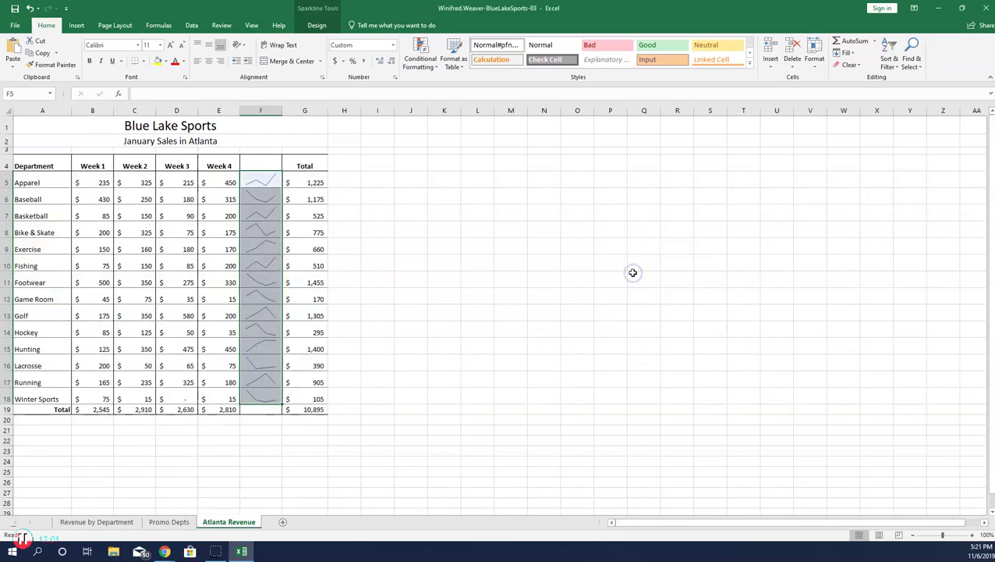
Step: Set the width of the sparkline column F to 35
click(815, 62)
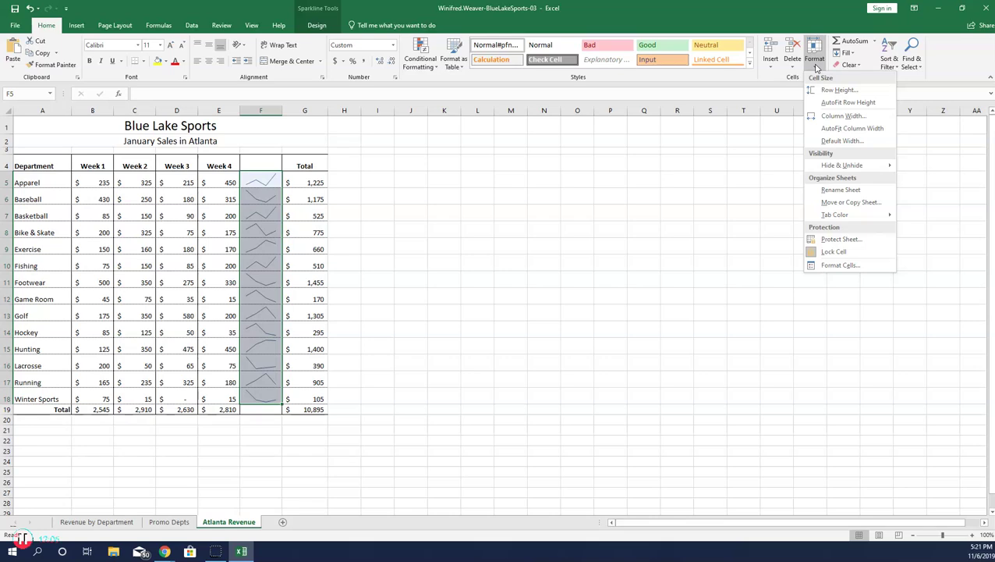
click(821, 116)
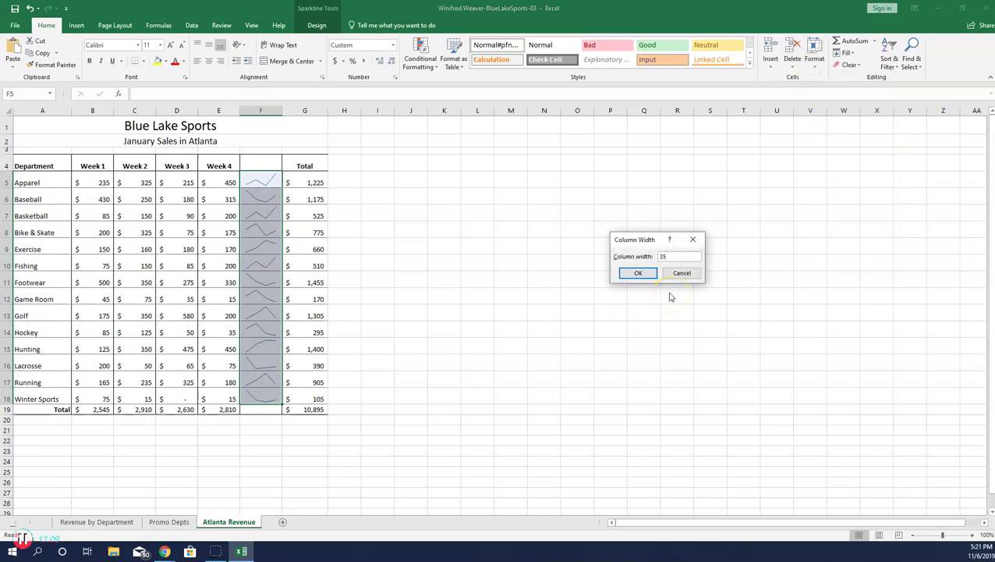
click(638, 273)
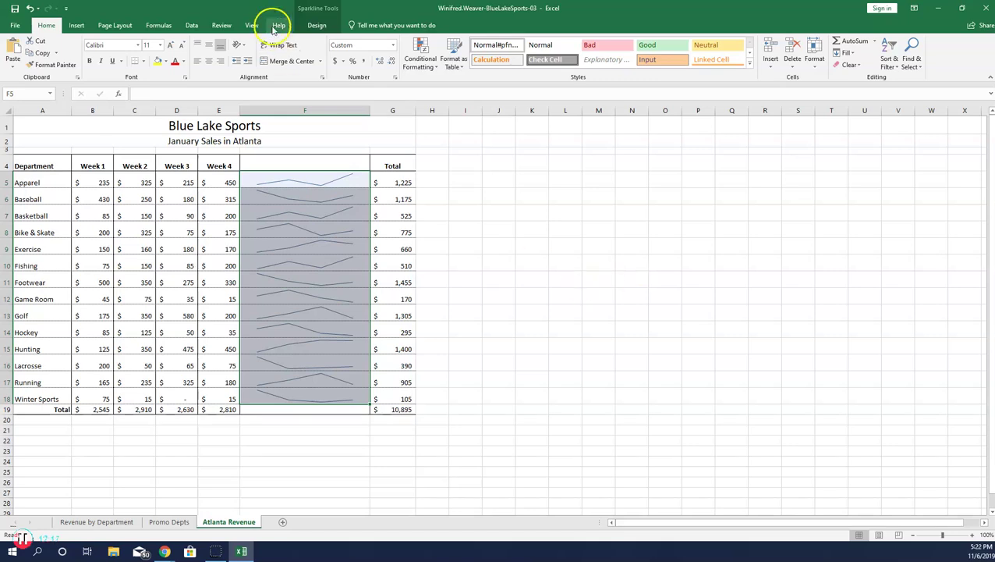
Step: Show markers on the sparklines and set the sparkline color to Black, Text 1
click(322, 26)
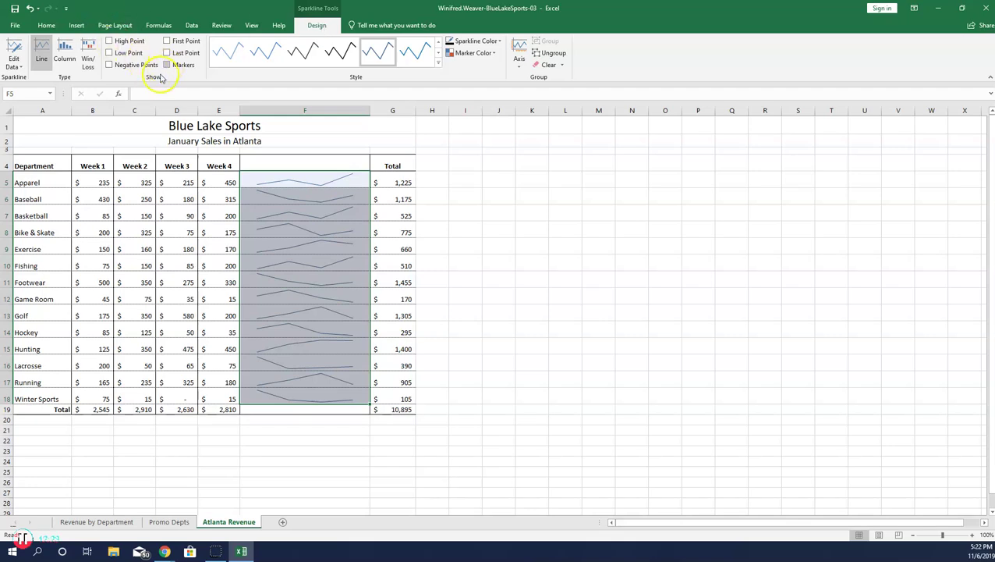
click(166, 65)
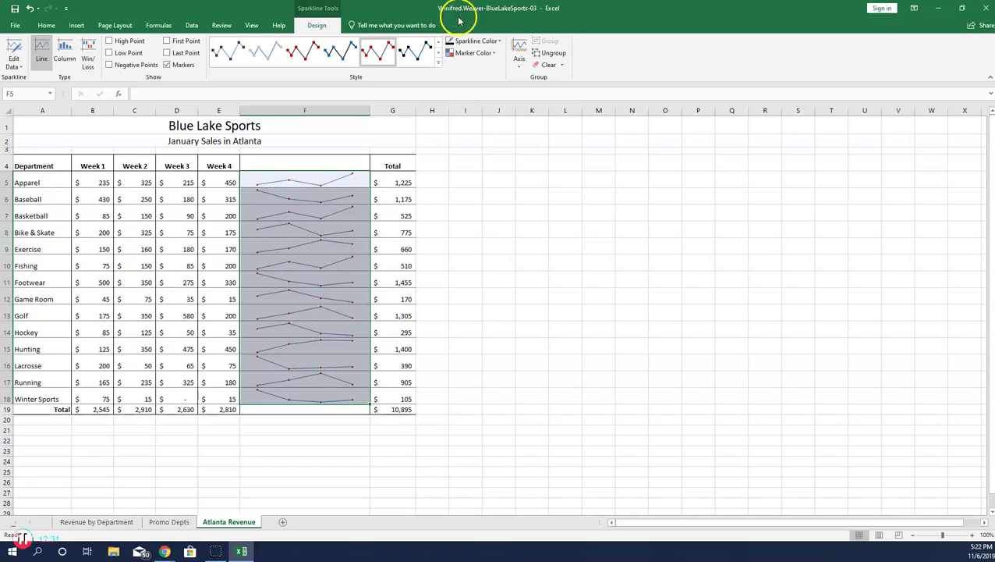
click(499, 40)
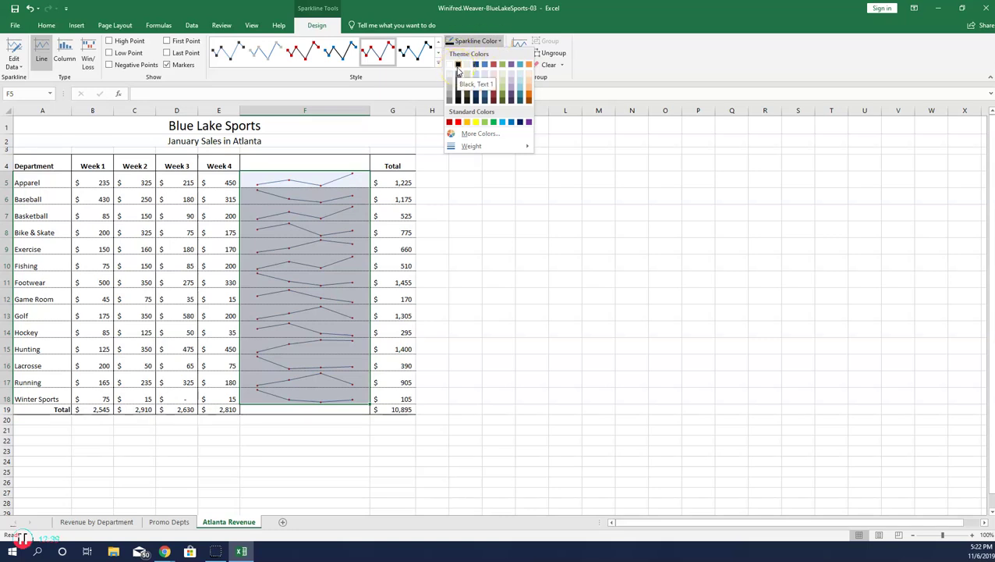
click(457, 69)
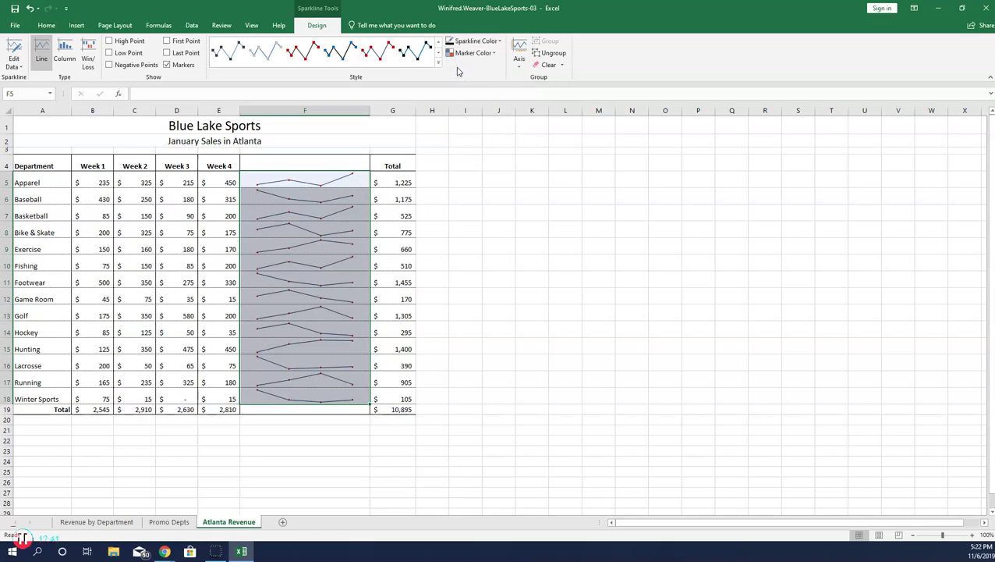
Step: Select cell A1, set the Atlanta Revenue sheet to landscape orientation, and save the workbook
click(53, 123)
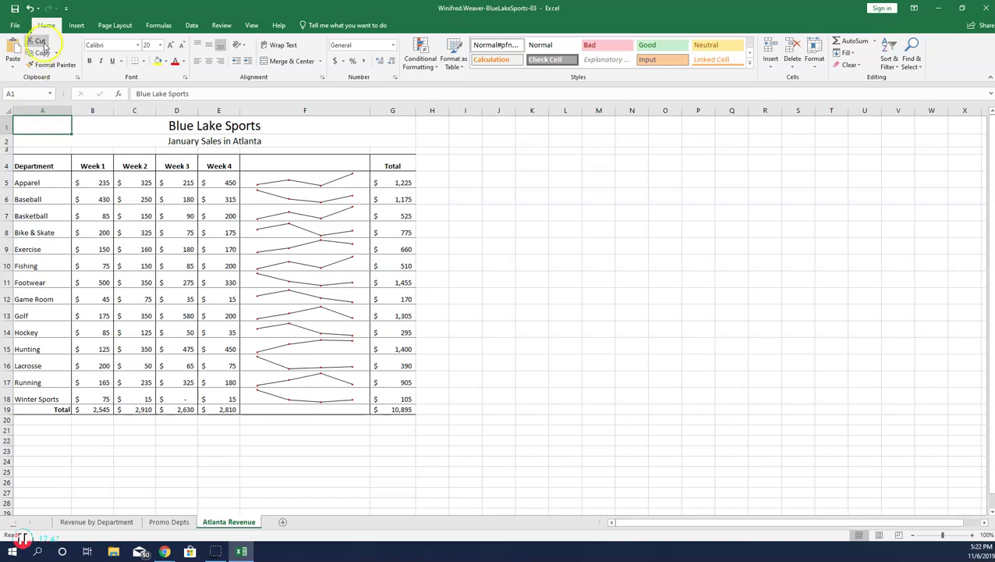
click(114, 25)
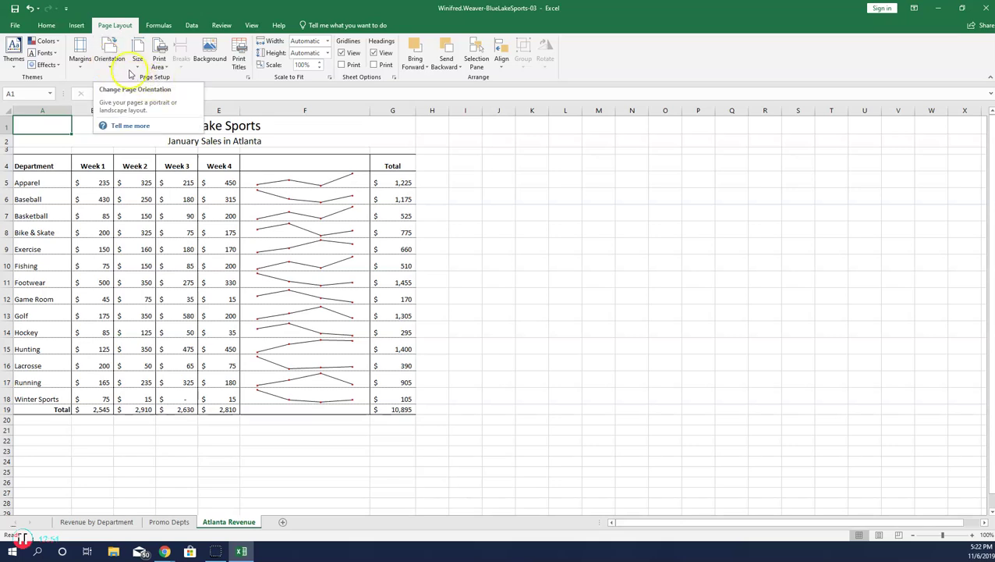
click(109, 56)
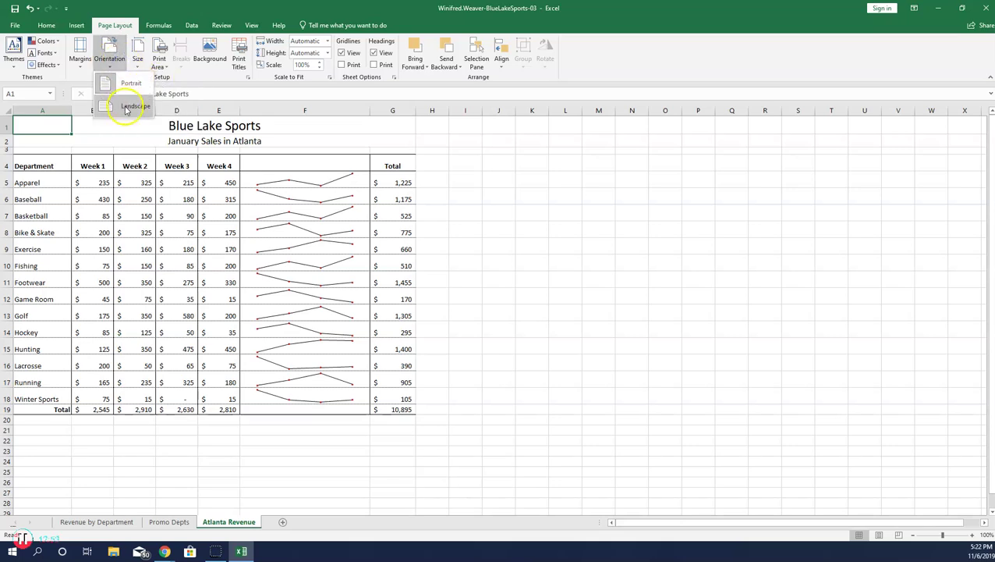
click(126, 109)
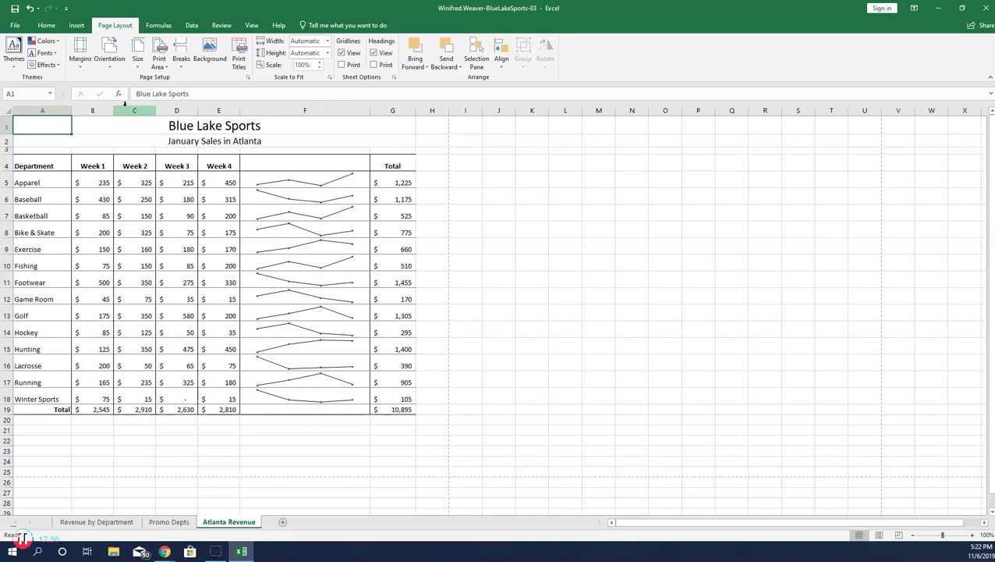
click(14, 10)
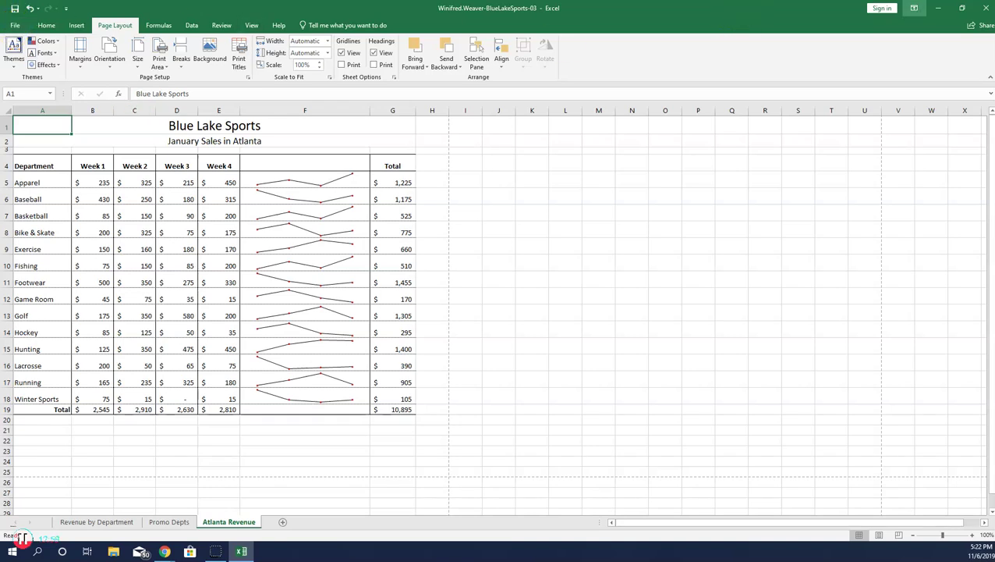
Step: Switch to the SIMnet project page in Chrome, upload the completed BlueLakeSports-03 workbook from Downloads, and submit it for grading
click(942, 8)
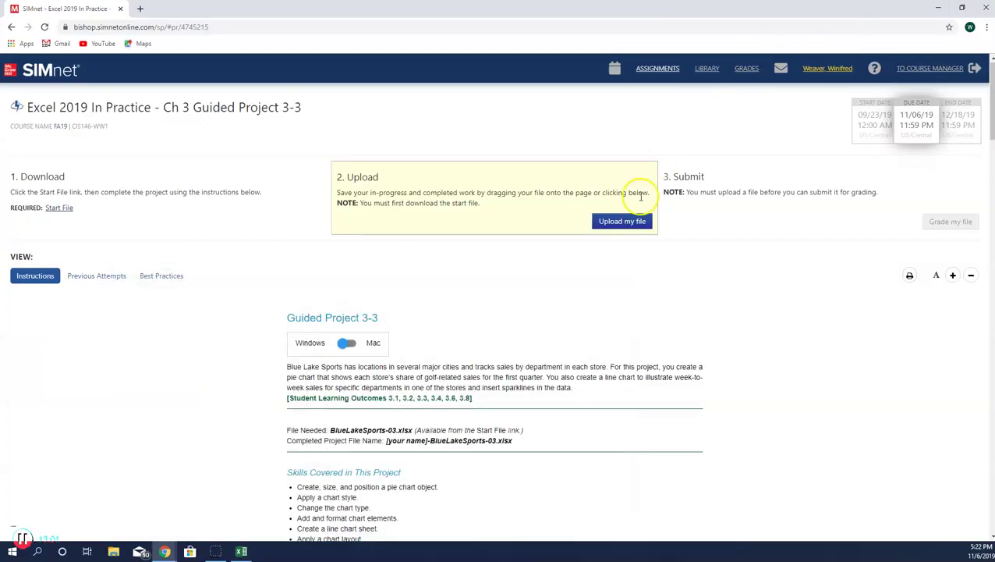
click(623, 222)
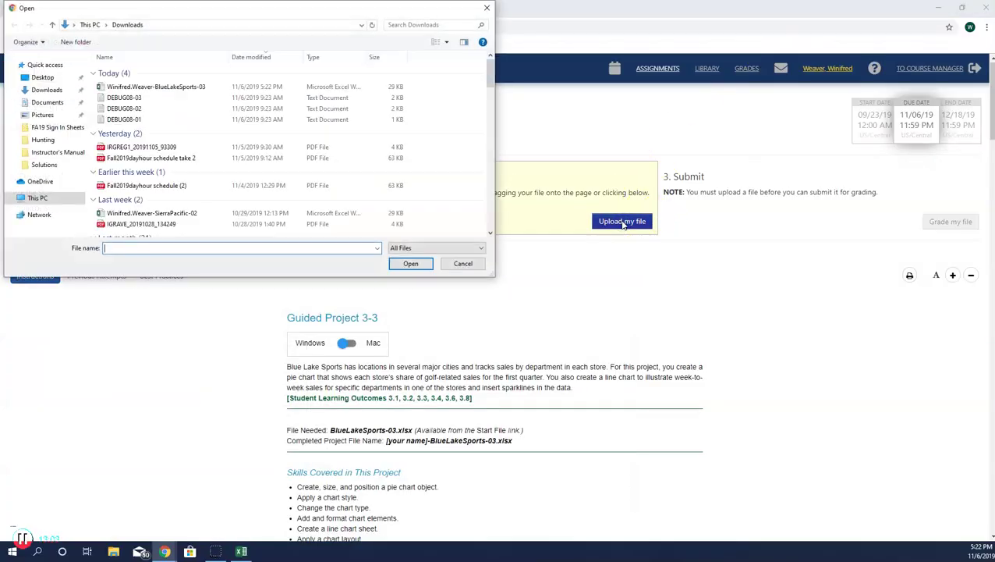
click(188, 87)
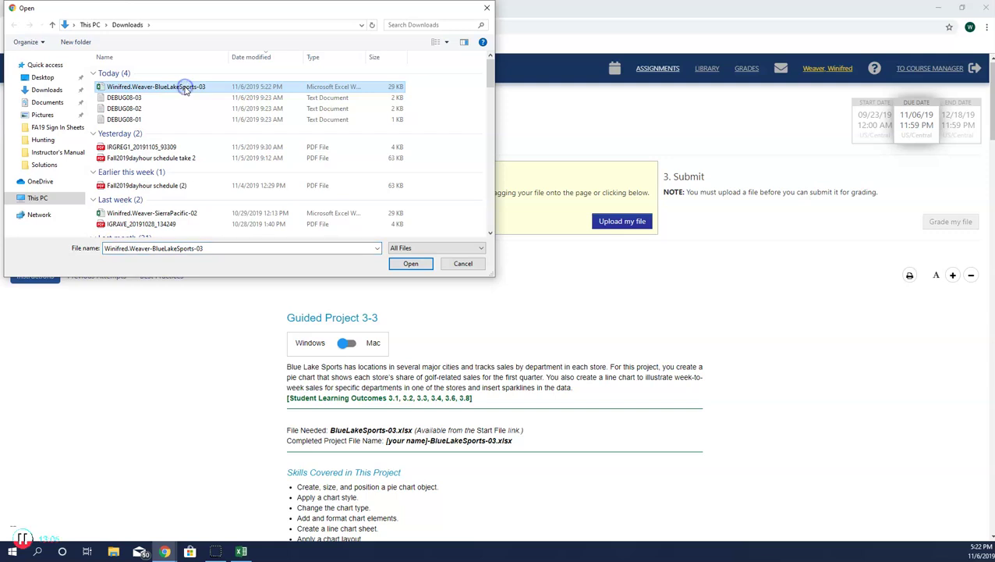
click(412, 264)
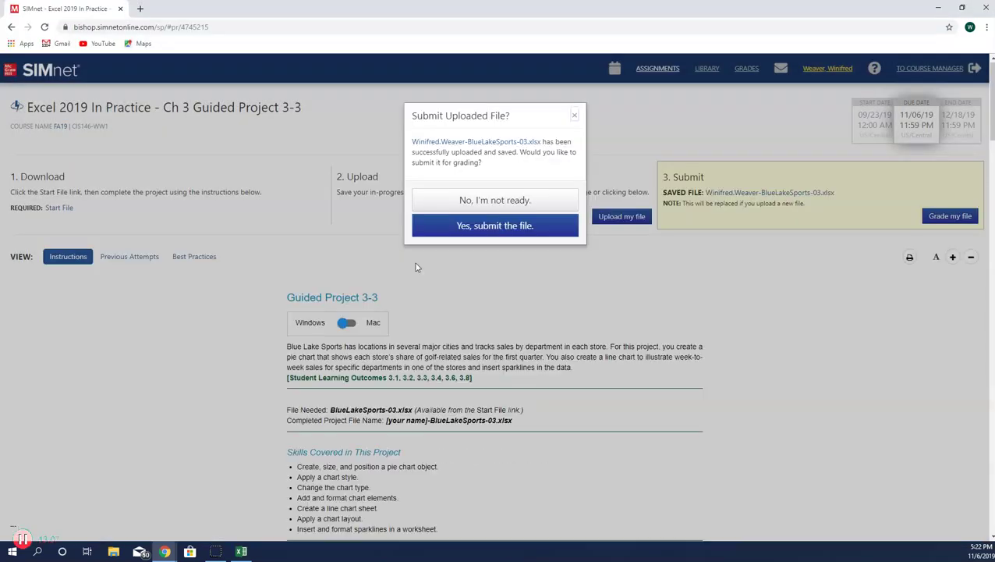
click(502, 226)
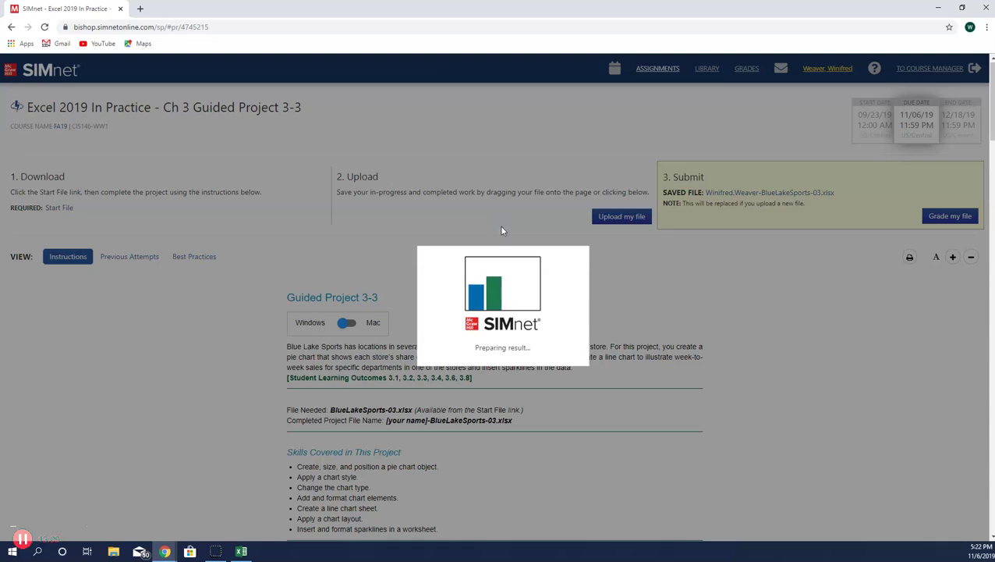